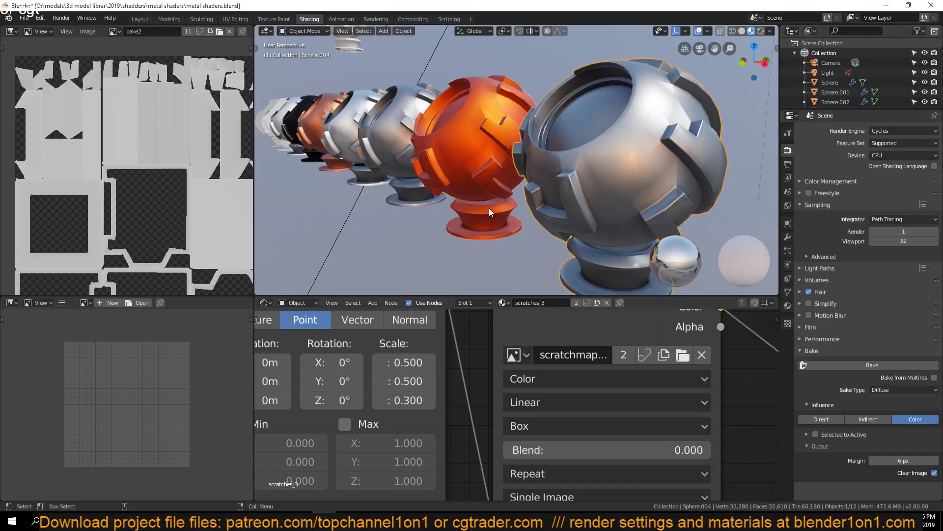
# - Save the blend file, glance at the TopChannel1on1 videos page in the browser, and return to Blender
pyautogui.hotkey('ctrl', 's')
pyautogui.click(204, 520)
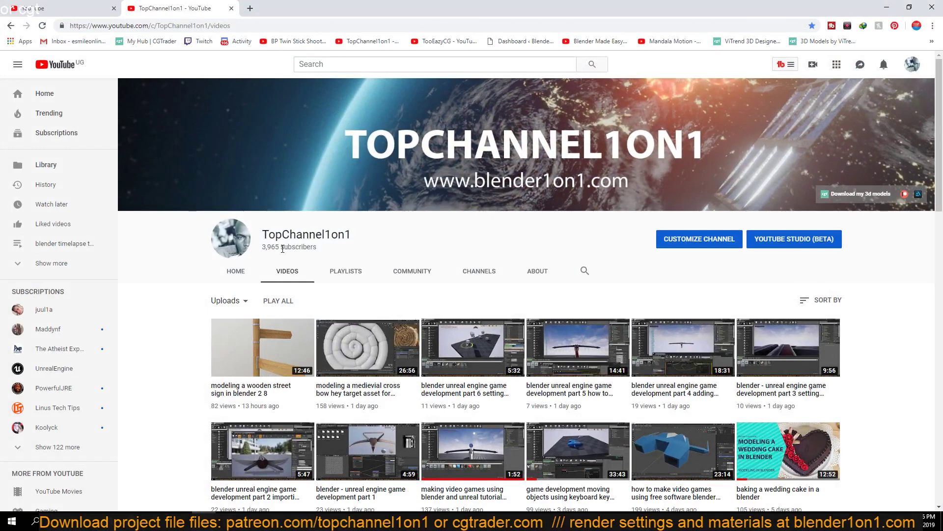
pyautogui.click(888, 7)
# - Deselect the foremost steel shader ball and save the blend file
pyautogui.scroll(3, 611, 197)
pyautogui.scroll(3, 609, 209)
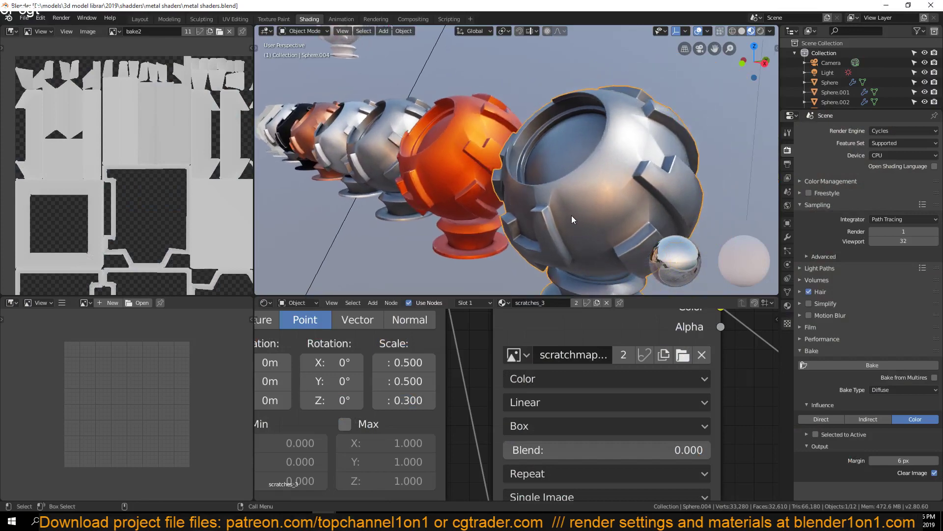
pyautogui.moveTo(571, 215); pyautogui.dragTo(567, 197, button='middle')
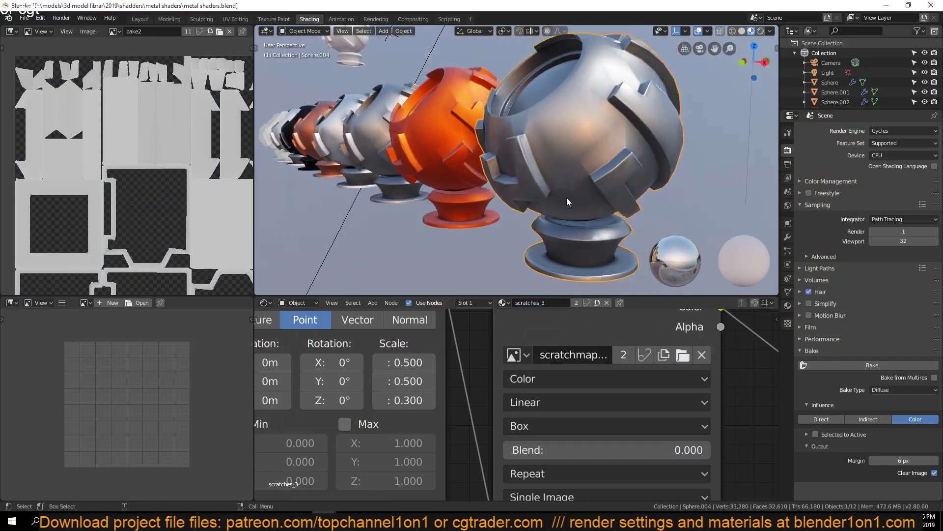
pyautogui.hotkey('ctrl', 's')
pyautogui.keyDown('shift'); pyautogui.moveTo(507, 173); pyautogui.dragTo(484, 157, button='middle'); pyautogui.keyUp('shift')
pyautogui.hotkey('alt', 'a')
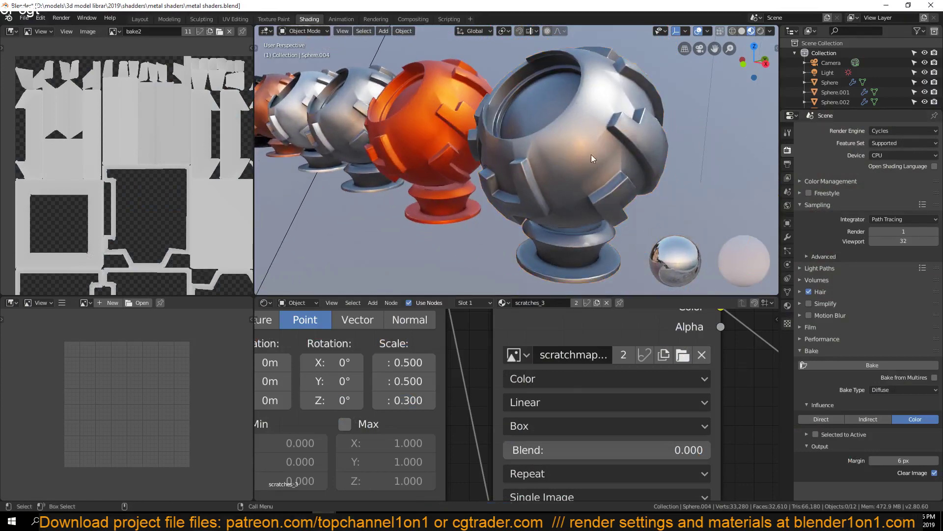
pyautogui.keyDown('shift'); pyautogui.moveTo(586, 156); pyautogui.dragTo(521, 172, button='middle'); pyautogui.keyUp('shift')
pyautogui.hotkey('ctrl', 's')
# - Select the foremost steel shader ball and examine the fine scratches on its surface up close
pyautogui.keyDown('shift'); pyautogui.moveTo(399, 136); pyautogui.dragTo(536, 168, button='middle'); pyautogui.keyUp('shift')
pyautogui.scroll(2, 517, 143)
pyautogui.scroll(-1, 518, 143)
pyautogui.scroll(1, 517, 143)
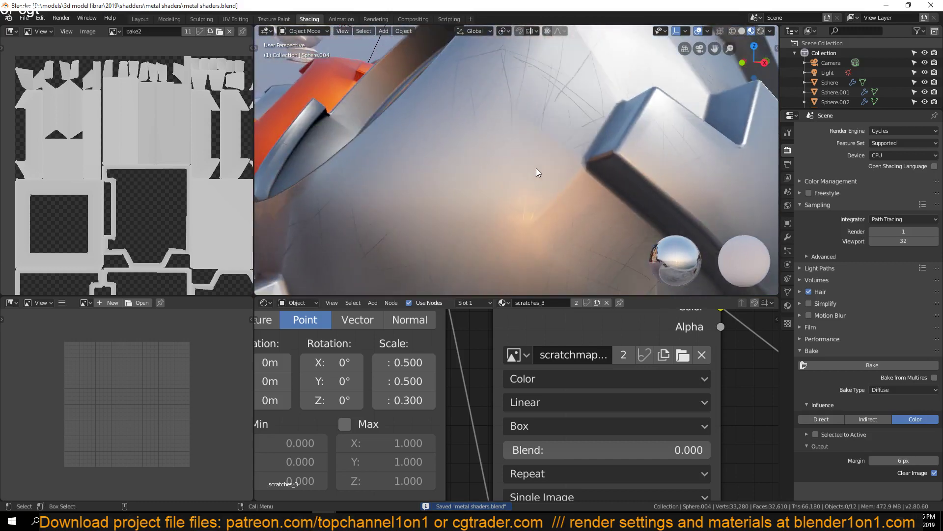
pyautogui.click(524, 142)
pyautogui.scroll(-4, 496, 155)
pyautogui.keyDown('shift'); pyautogui.moveTo(497, 154); pyautogui.dragTo(522, 119, button='middle'); pyautogui.keyUp('shift')
pyautogui.scroll(3, 523, 119)
# - Select the orange shader ball and change the base color of its Principled BSDF to pure, fully saturated red
pyautogui.click(522, 119)
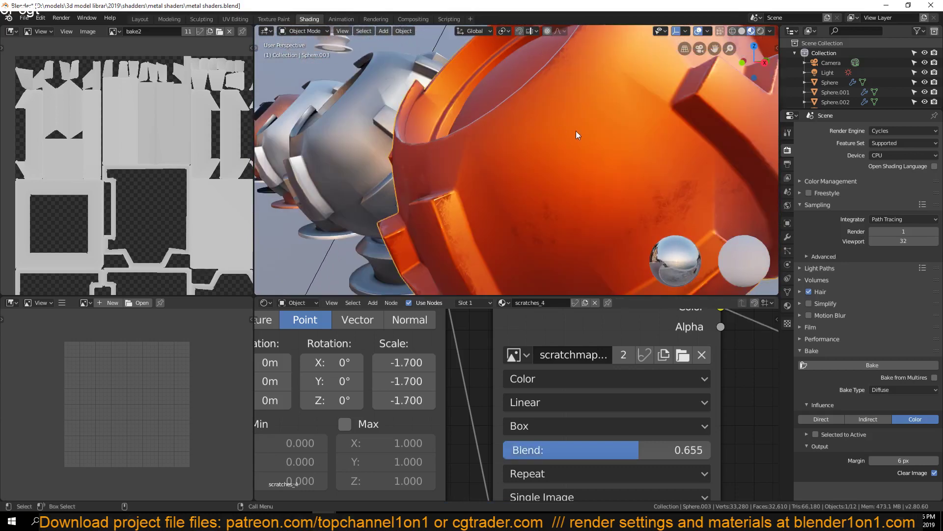
pyautogui.moveTo(576, 131); pyautogui.dragTo(500, 264, button='middle')
pyautogui.scroll(-3, 467, 355)
pyautogui.moveTo(467, 352); pyautogui.dragTo(350, 382, button='middle')
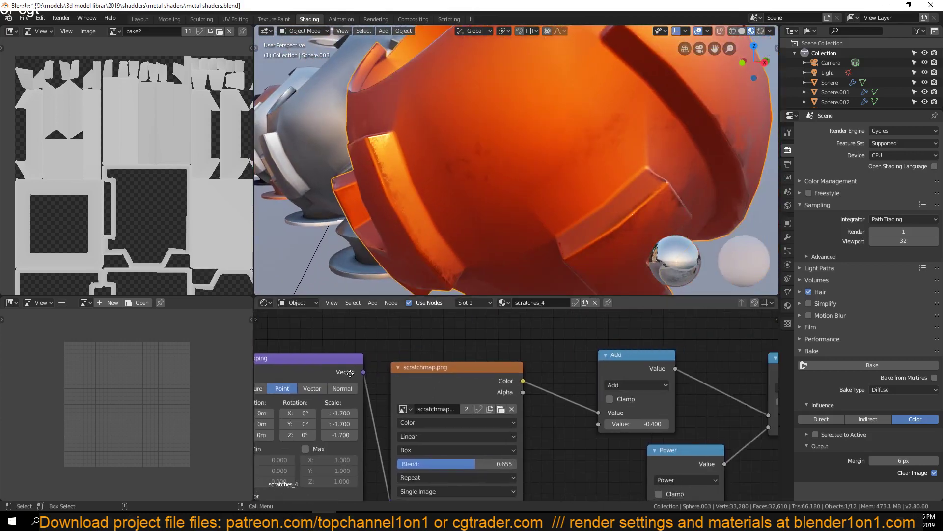
pyautogui.scroll(-3, 591, 370)
pyautogui.moveTo(591, 370); pyautogui.dragTo(439, 425, button='middle')
pyautogui.scroll(-3, 565, 392)
pyautogui.moveTo(711, 335); pyautogui.dragTo(580, 346, button='middle')
pyautogui.scroll(5, 580, 347)
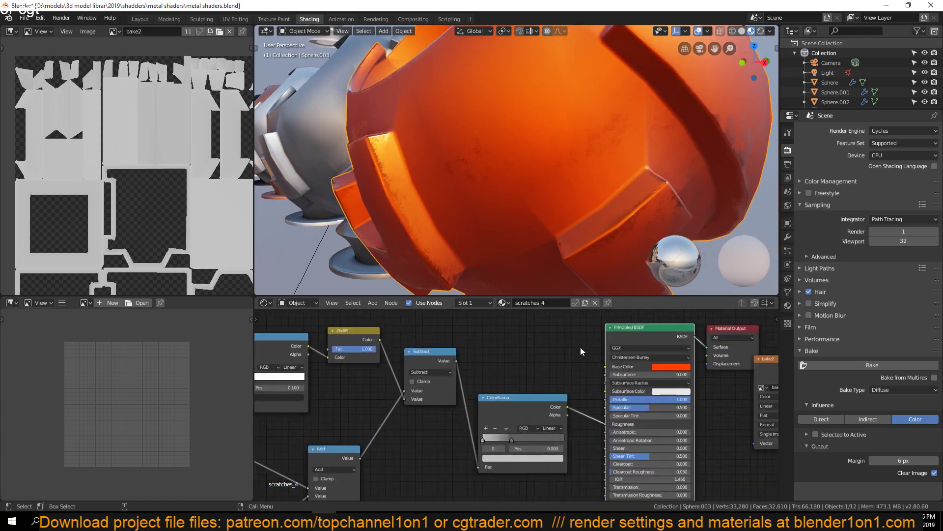
pyautogui.click(666, 367)
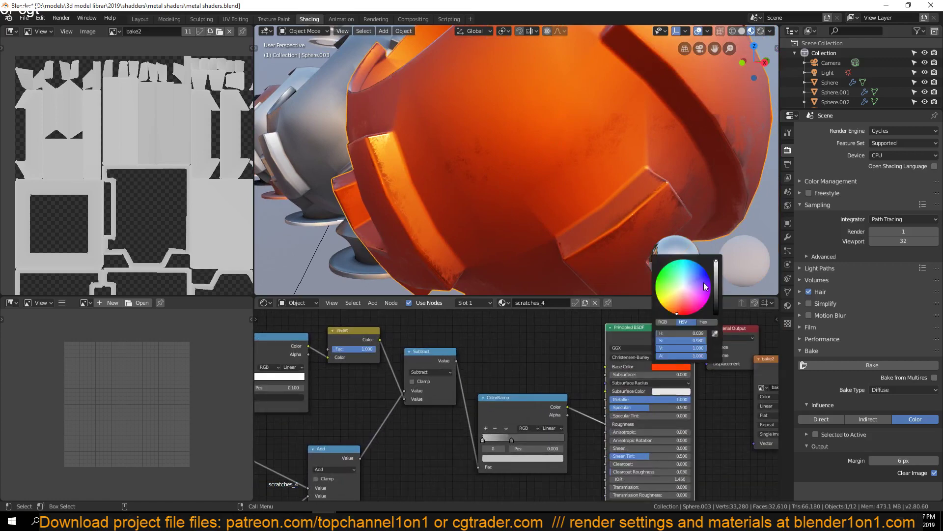
pyautogui.moveTo(704, 282); pyautogui.dragTo(683, 314)
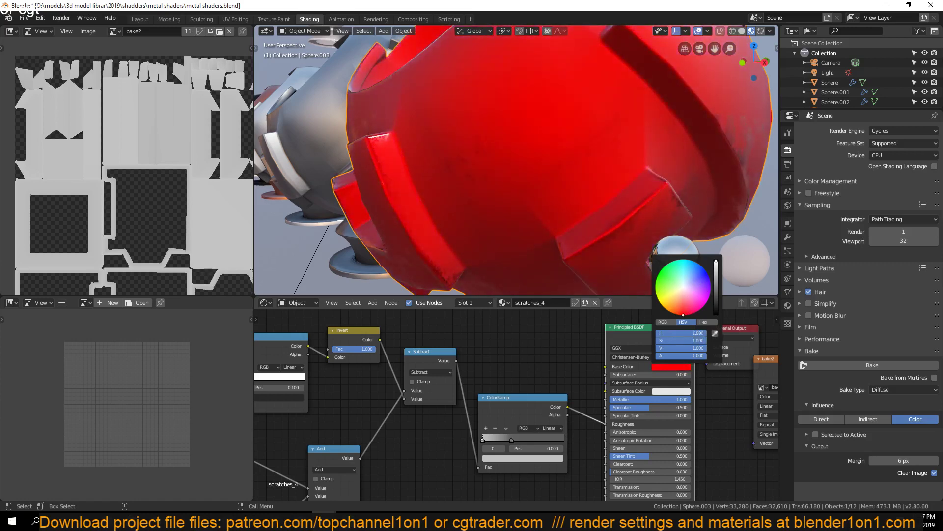
# - Brighten the dark stop of the ColorRamp that feeds the Invert node in the red shader ball's material
pyautogui.scroll(-1, 501, 391)
pyautogui.moveTo(497, 344); pyautogui.dragTo(606, 314, button='middle')
pyautogui.scroll(2, 468, 402)
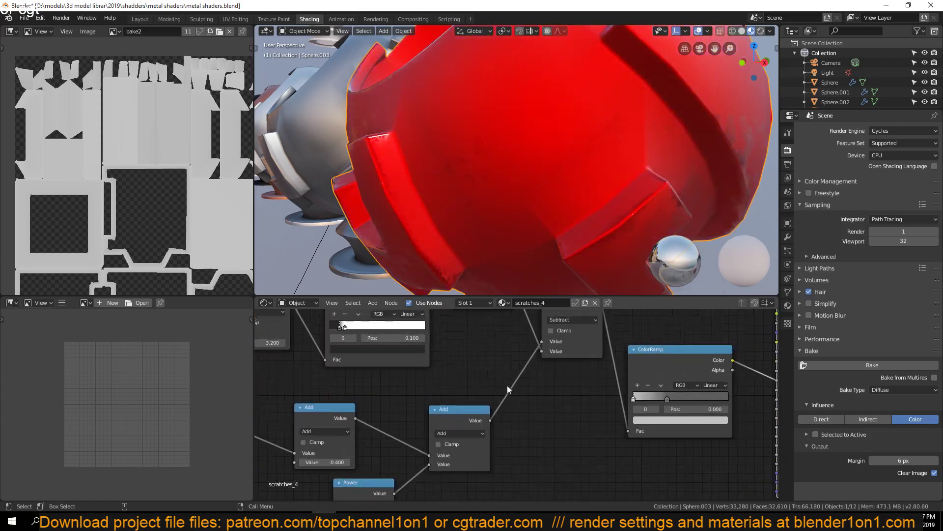
pyautogui.moveTo(468, 402); pyautogui.dragTo(613, 359, button='middle')
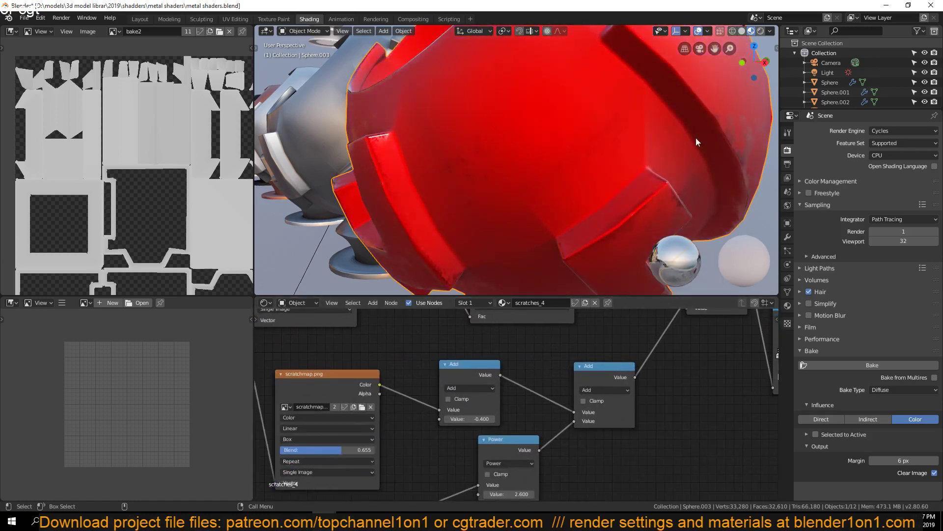
pyautogui.scroll(-4, 694, 156)
pyautogui.moveTo(433, 349); pyautogui.dragTo(454, 446, button='middle')
pyautogui.scroll(2, 454, 441)
pyautogui.scroll(4, 562, 193)
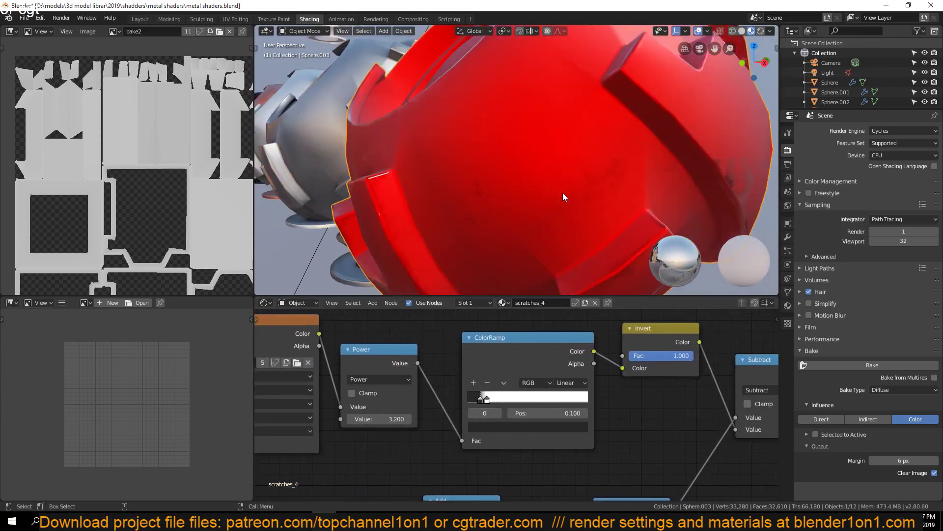
pyautogui.moveTo(602, 172); pyautogui.dragTo(624, 184, button='middle')
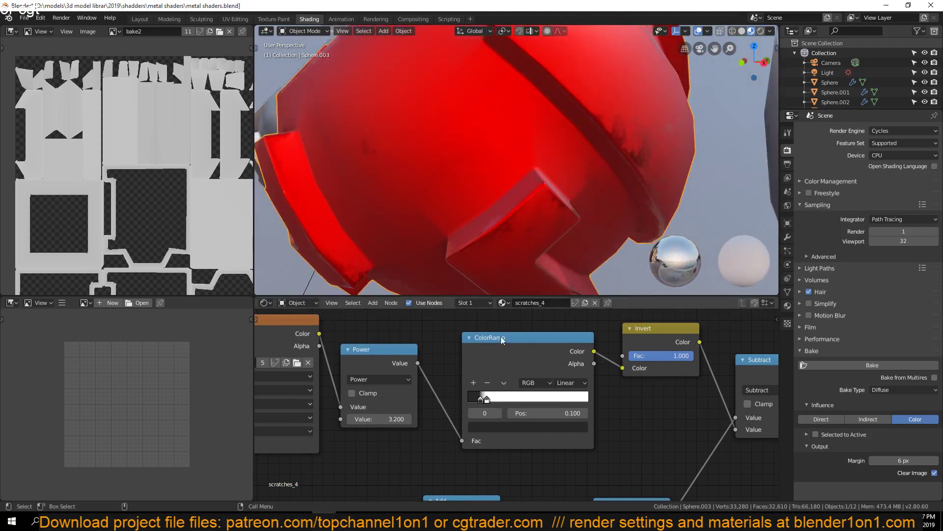
pyautogui.click(492, 403)
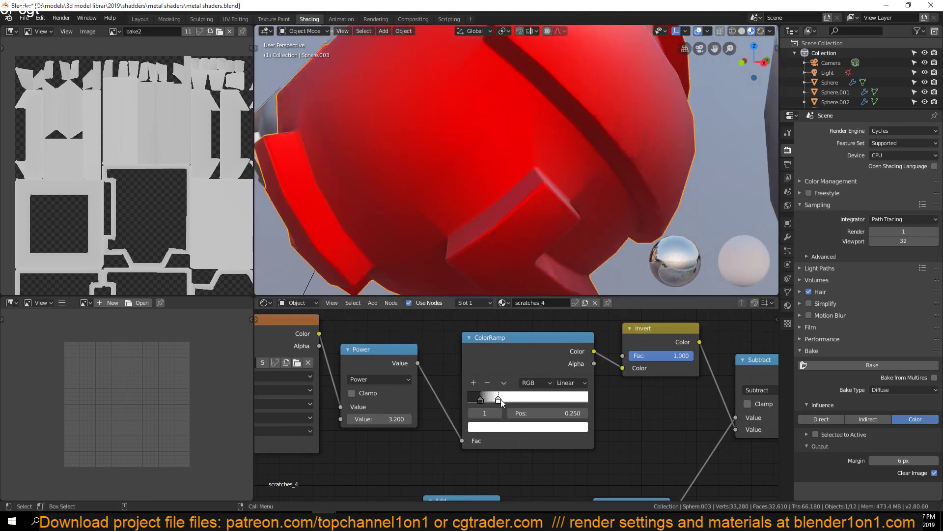
pyautogui.click(481, 401)
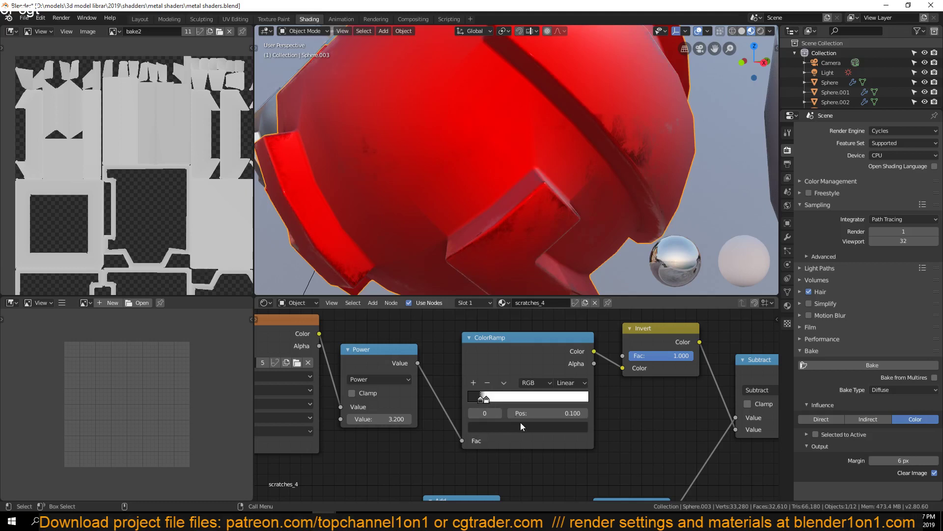
pyautogui.click(523, 426)
pyautogui.moveTo(563, 343); pyautogui.dragTo(563, 304)
# - Select the steel shader ball between the red and silver ones and examine its scratches up close
pyautogui.scroll(-5, 538, 182)
pyautogui.moveTo(539, 181)
pyautogui.mouseDown(button='middle')
pyautogui.moveTo(544, 197)
pyautogui.moveTo(541, 187)
pyautogui.moveTo(561, 195)
pyautogui.moveTo(530, 169)
pyautogui.mouseUp(button='middle')
pyautogui.click(529, 169)
pyautogui.scroll(5, 540, 178)
pyautogui.scroll(-5, 595, 173)
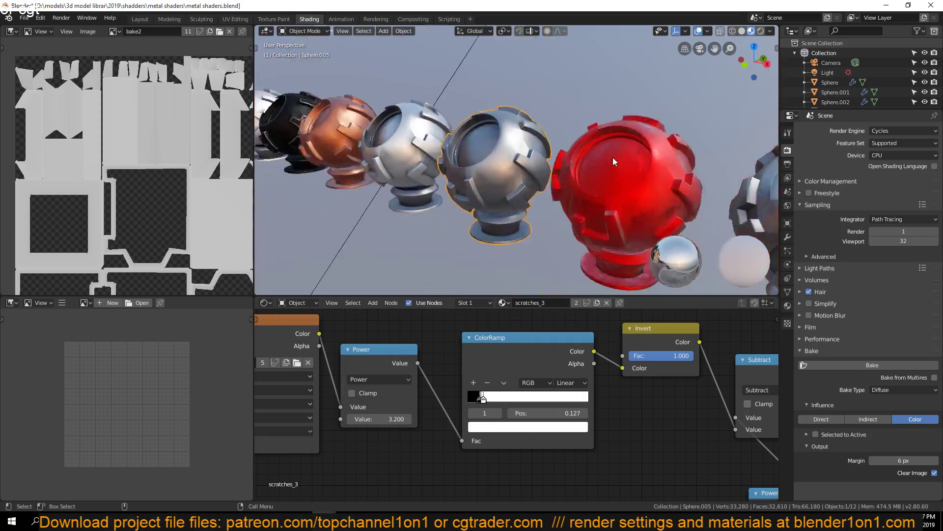
pyautogui.scroll(8, 490, 176)
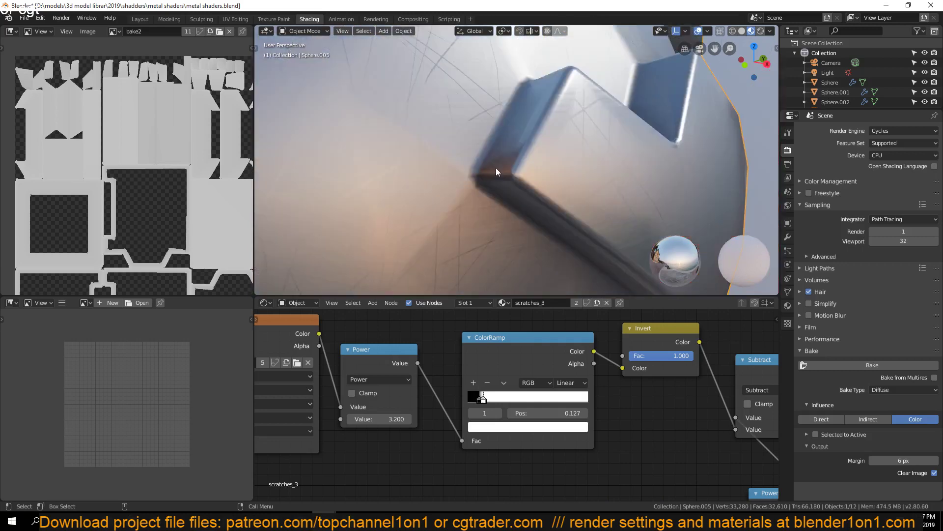
pyautogui.scroll(-6, 522, 175)
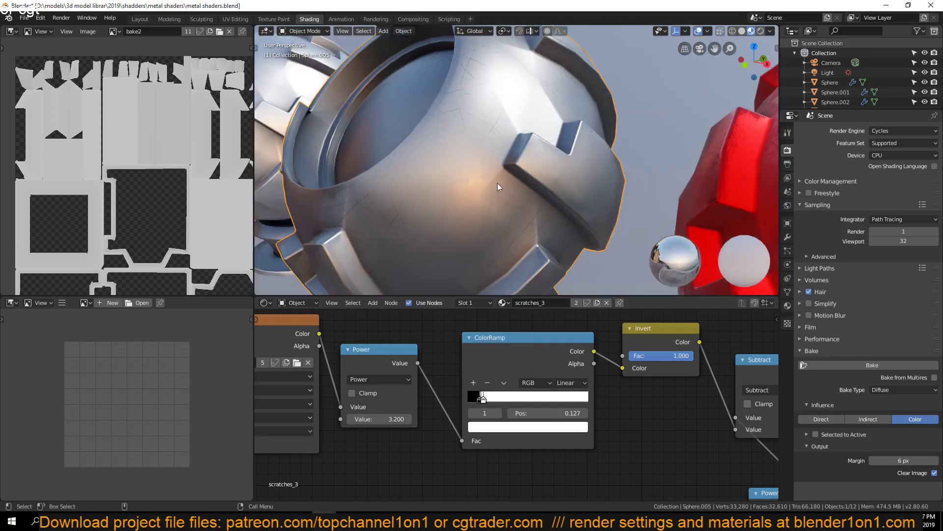
# - Select the silver shader ball next to the copper one and examine its brushed surface up close
pyautogui.scroll(-5, 565, 179)
pyautogui.click(477, 155)
pyautogui.scroll(6, 477, 155)
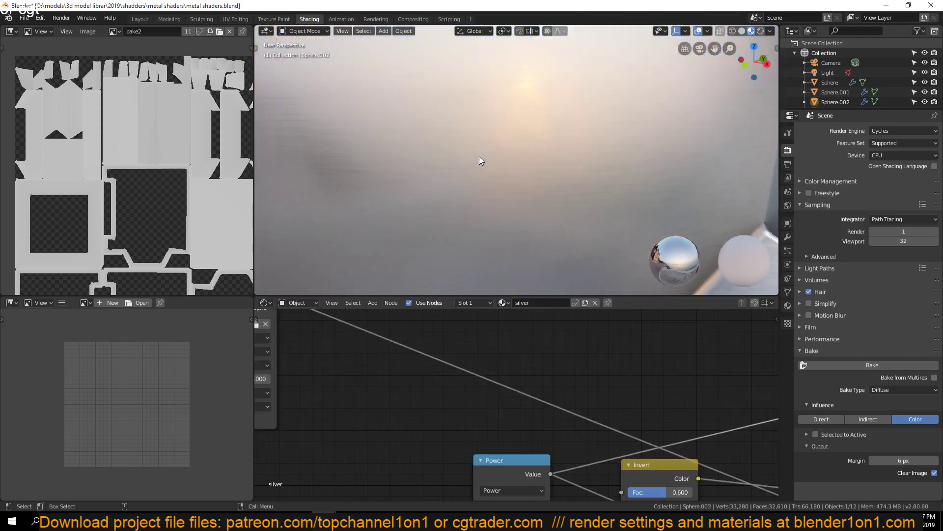
pyautogui.scroll(-5, 482, 143)
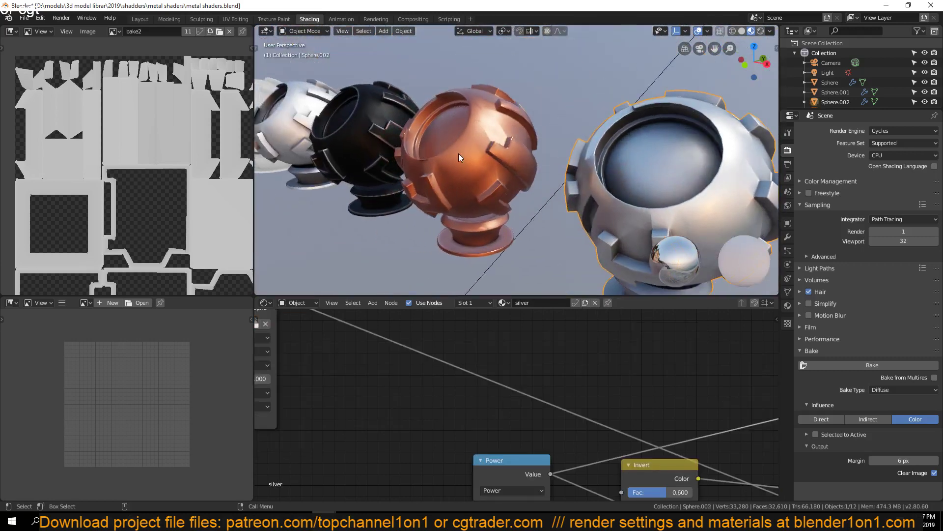
# - Select the copper shader ball, examine its worn surface up close, and save the blend file
pyautogui.click(459, 153)
pyautogui.scroll(5, 458, 156)
pyautogui.moveTo(459, 155); pyautogui.dragTo(518, 174, button='middle')
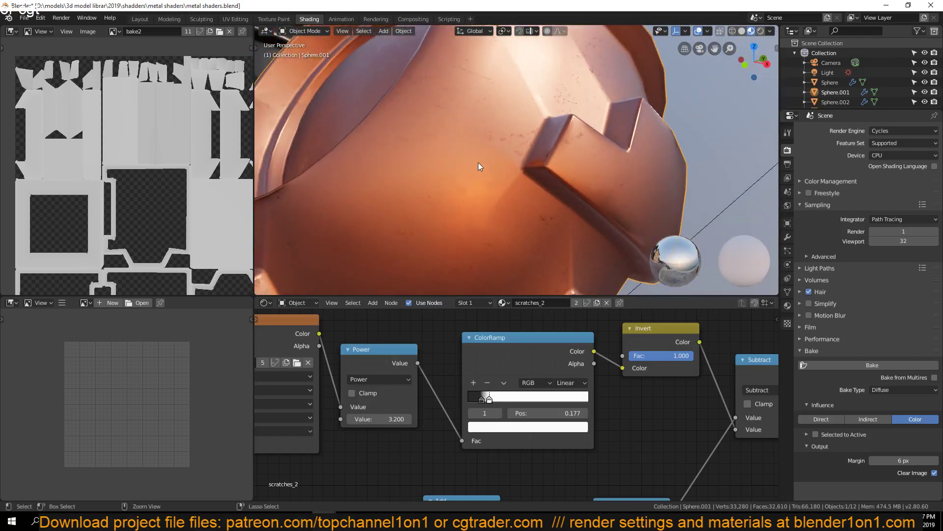
pyautogui.hotkey('ctrl', 's')
pyautogui.scroll(-4, 480, 162)
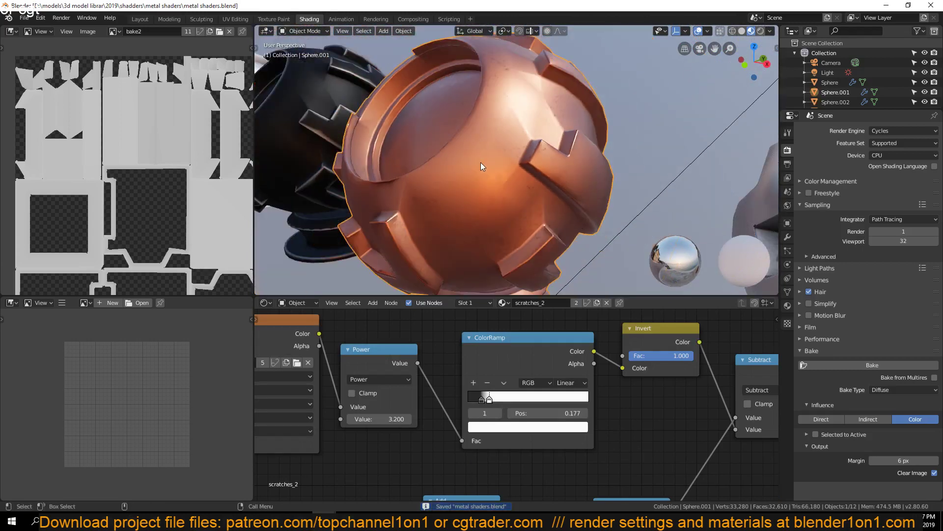
# - Brighten the dark ColorRamp stop of the copper material to a mid grey and save the file
pyautogui.moveTo(482, 162); pyautogui.dragTo(438, 121, button='middle')
pyautogui.scroll(4, 498, 161)
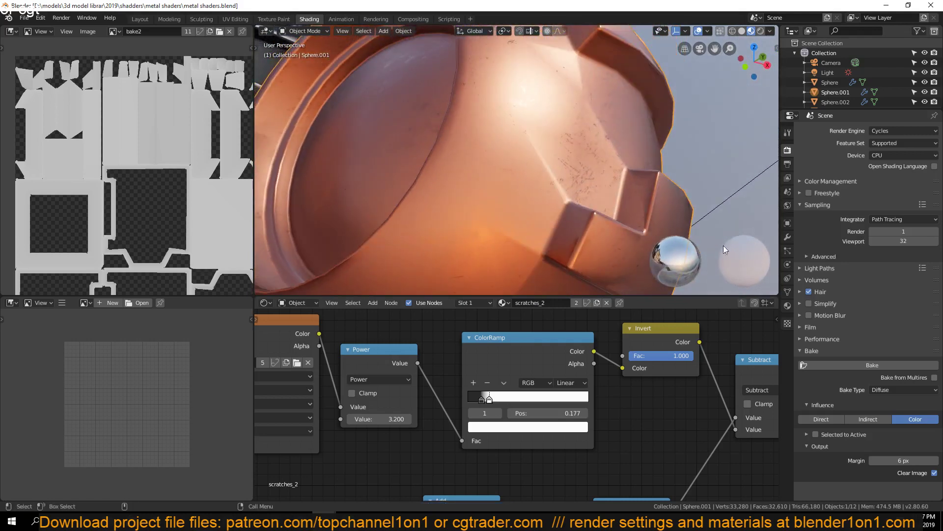
pyautogui.scroll(2, 490, 398)
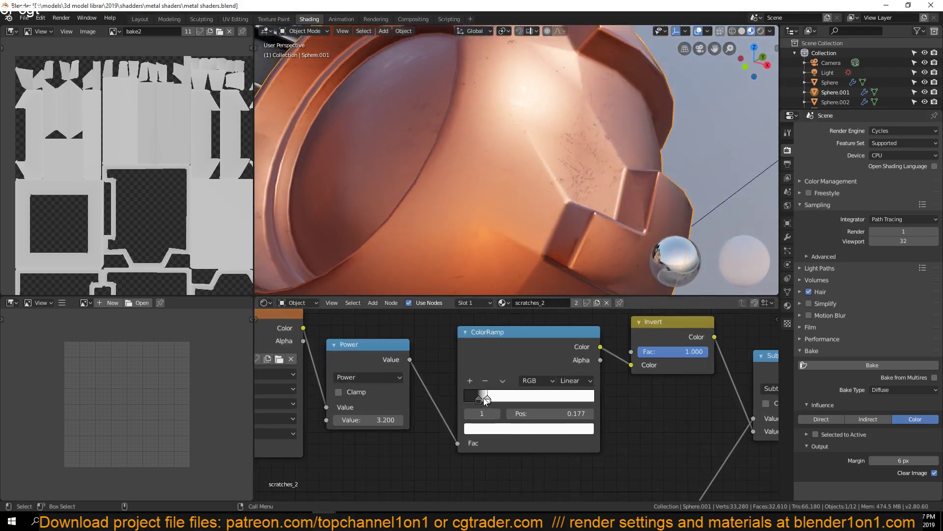
pyautogui.click(479, 399)
pyautogui.click(503, 428)
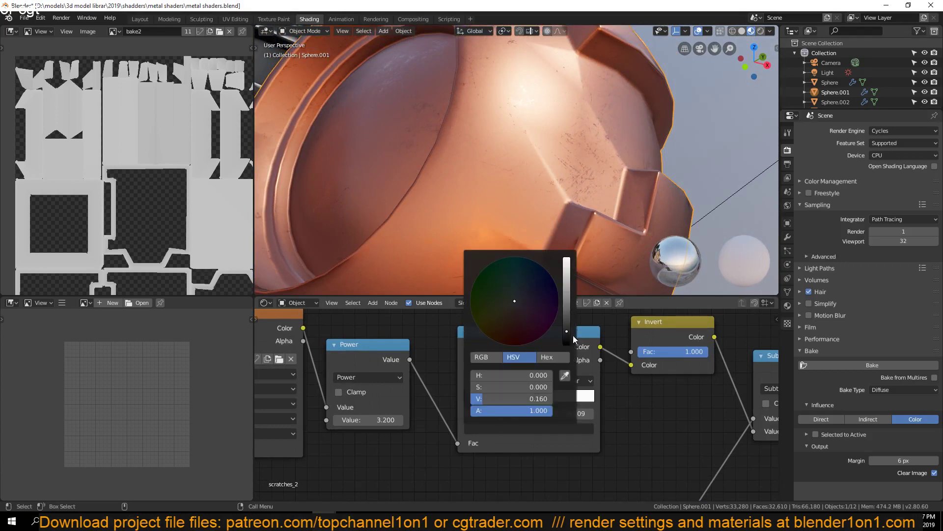
pyautogui.moveTo(570, 335); pyautogui.dragTo(567, 305)
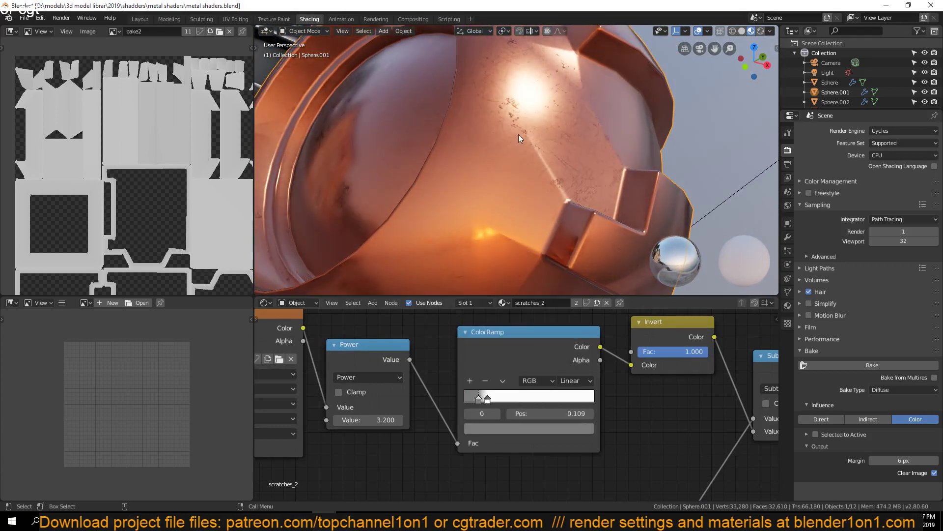
pyautogui.hotkey('ctrl', 's')
# - Select the black shader ball with the cavity_map material and examine it from another angle
pyautogui.scroll(-5, 509, 236)
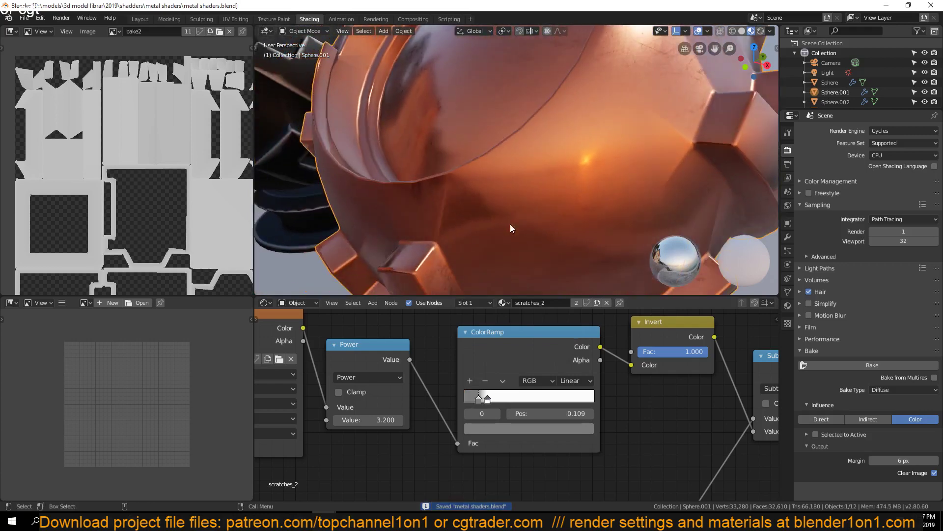
pyautogui.click(465, 205)
pyautogui.moveTo(465, 204); pyautogui.dragTo(486, 203, button='middle')
pyautogui.moveTo(662, 166); pyautogui.dragTo(618, 165, button='middle')
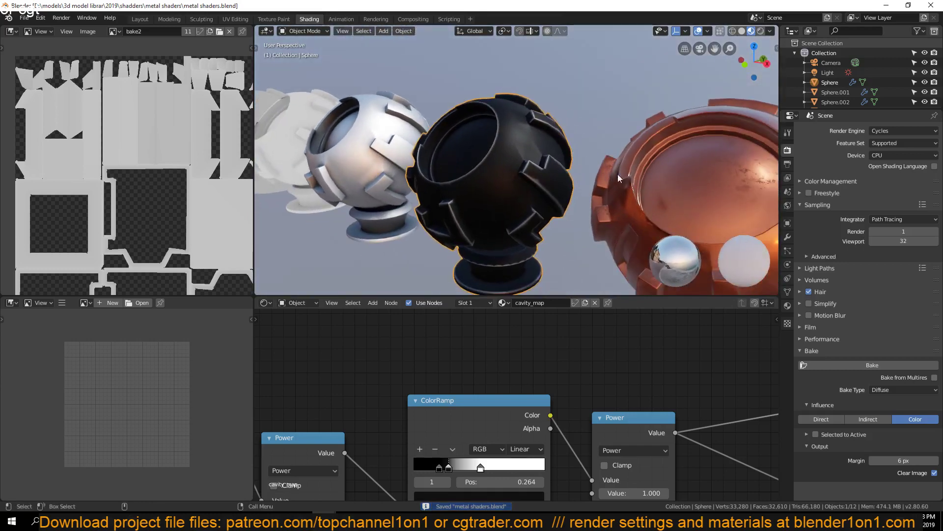
pyautogui.moveTo(485, 180); pyautogui.dragTo(570, 199, button='middle')
# - Select the shader ball with the AO material, save the file, and view the row of balls from the front
pyautogui.click(413, 170)
pyautogui.scroll(-4, 438, 180)
pyautogui.hotkey('ctrl', 's')
pyautogui.moveTo(671, 199)
pyautogui.keyDown('shift'); pyautogui.mouseDown(button='middle')
pyautogui.moveTo(606, 181)
pyautogui.moveTo(661, 190)
pyautogui.mouseUp(button='middle'); pyautogui.keyUp('shift')
pyautogui.moveTo(566, 193); pyautogui.dragTo(596, 202, button='middle')
pyautogui.keyDown('shift'); pyautogui.moveTo(411, 163); pyautogui.dragTo(488, 172, button='middle'); pyautogui.keyUp('shift')
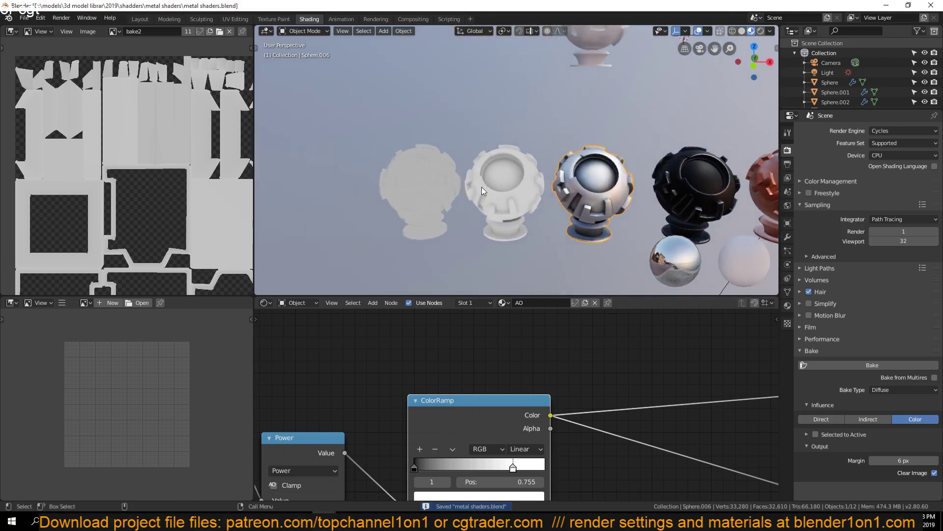
# - Select the white AO.001 ball and the pale Cavity_map ball in turn, and save the file
pyautogui.click(483, 190)
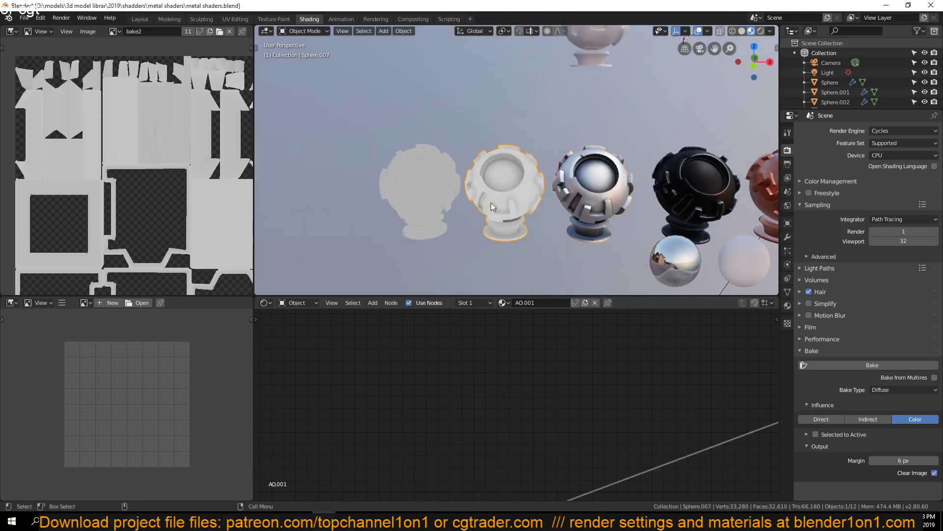
pyautogui.click(429, 187)
pyautogui.hotkey('ctrl', 's')
pyautogui.keyDown('shift'); pyautogui.moveTo(414, 196); pyautogui.dragTo(444, 195, button='middle'); pyautogui.keyUp('shift')
pyautogui.keyDown('shift'); pyautogui.moveTo(561, 205); pyautogui.dragTo(476, 205, button='middle'); pyautogui.keyUp('shift')
pyautogui.keyDown('shift'); pyautogui.moveTo(541, 193); pyautogui.dragTo(503, 190, button='middle'); pyautogui.keyUp('shift')
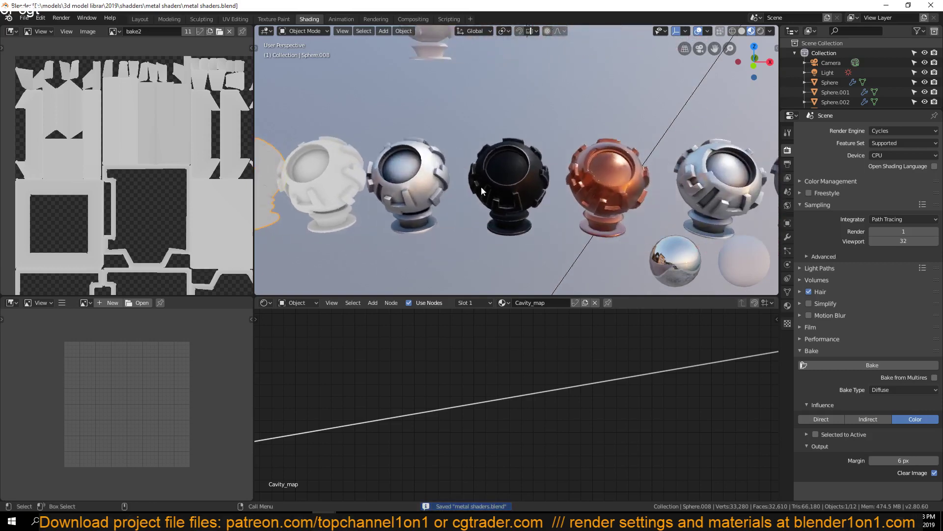
# - Examine the black shader ball up close, select it, and save the blend file
pyautogui.scroll(6, 503, 190)
pyautogui.moveTo(529, 221); pyautogui.dragTo(551, 174, button='middle')
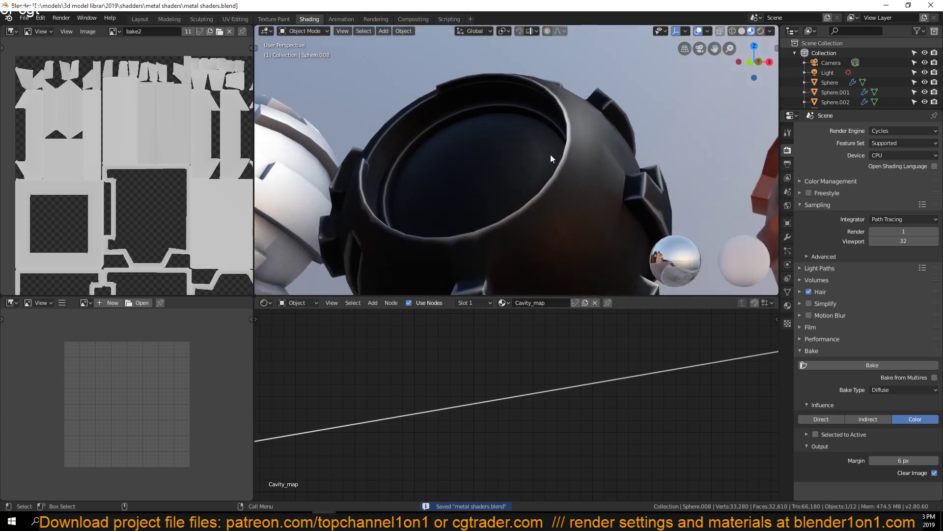
pyautogui.moveTo(578, 217); pyautogui.dragTo(511, 159, button='middle')
pyautogui.click(579, 150)
pyautogui.scroll(-4, 574, 167)
pyautogui.scroll(-4, 575, 166)
pyautogui.hotkey('ctrl', 's')
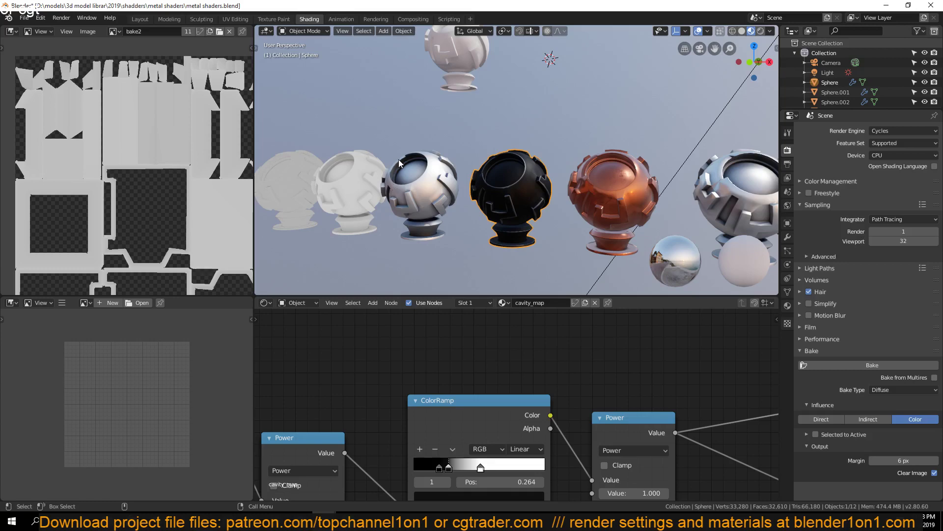
# - Examine the highlighted rim and raised edges of the black cavity_map shader ball up close
pyautogui.scroll(5, 502, 179)
pyautogui.moveTo(503, 179); pyautogui.dragTo(487, 212, button='middle')
pyautogui.scroll(4, 620, 215)
pyautogui.moveTo(620, 215); pyautogui.dragTo(661, 95, button='middle')
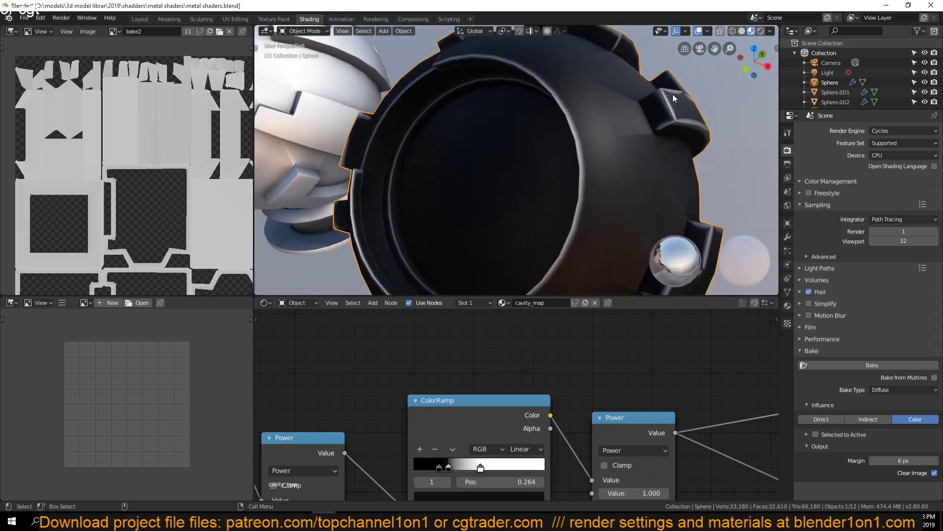
# - Inspect the black cavity_map shader ball once more and save the blend file
pyautogui.scroll(-5, 668, 122)
pyautogui.scroll(5, 637, 147)
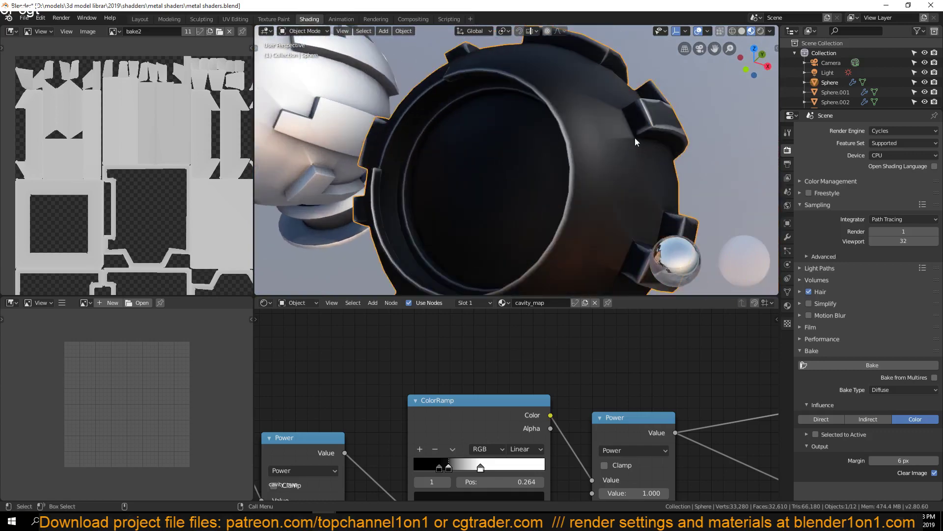
pyautogui.scroll(-6, 639, 152)
pyautogui.hotkey('ctrl', 's')
# - Select the white cavitymap_baker ball above the row, frame it, and show its full node tree
pyautogui.moveTo(527, 138); pyautogui.dragTo(520, 207, button='middle')
pyautogui.scroll(-3, 519, 204)
pyautogui.click(508, 157)
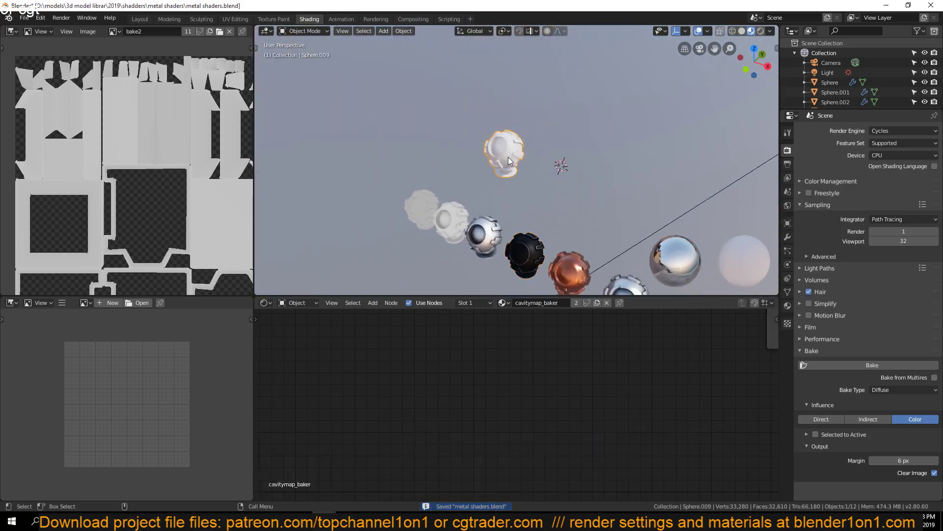
pyautogui.press('KP_Decimal')
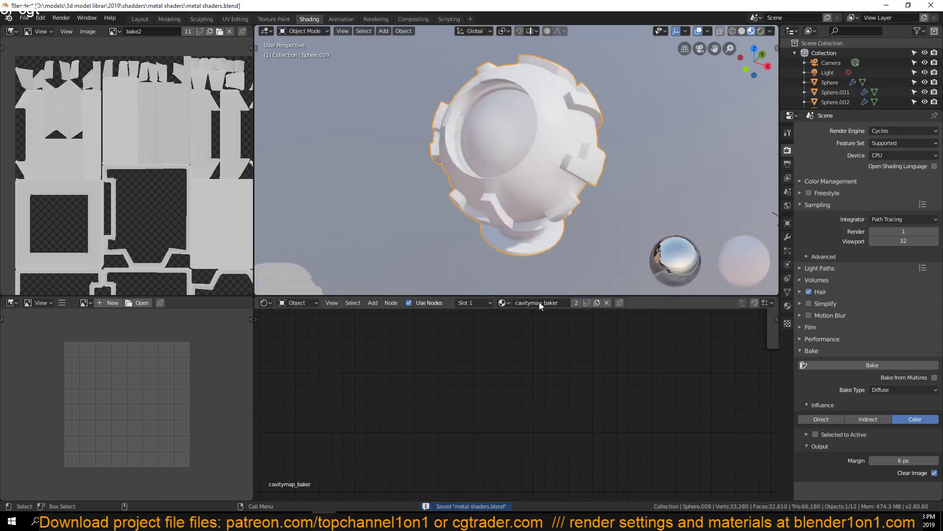
pyautogui.press('Home')
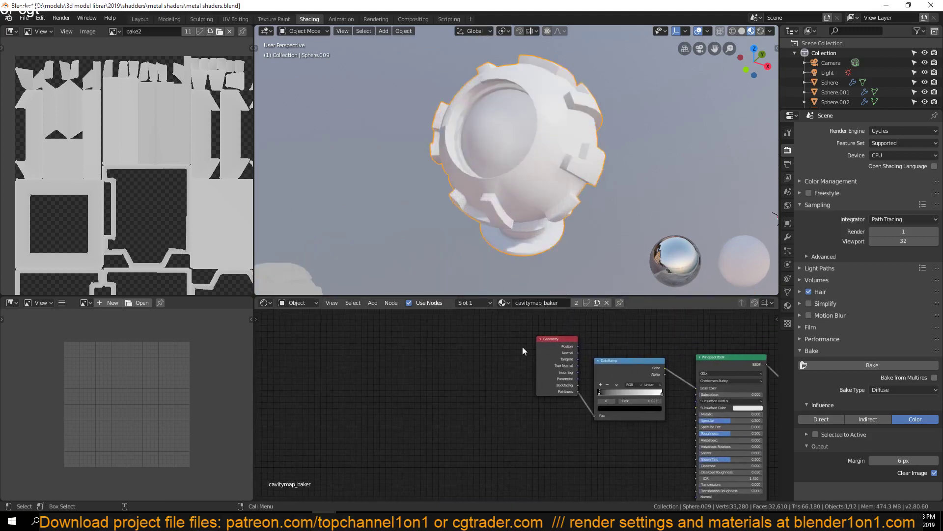
# - Examine the row of metal shader balls, including the copper, silver and red ones, and return to the white cavitymap_baker ball
pyautogui.scroll(-3, 530, 221)
pyautogui.keyDown('shift'); pyautogui.moveTo(530, 291); pyautogui.dragTo(483, 220, button='middle'); pyautogui.keyUp('shift')
pyautogui.keyDown('shift'); pyautogui.moveTo(586, 259); pyautogui.dragTo(455, 181, button='middle'); pyautogui.keyUp('shift')
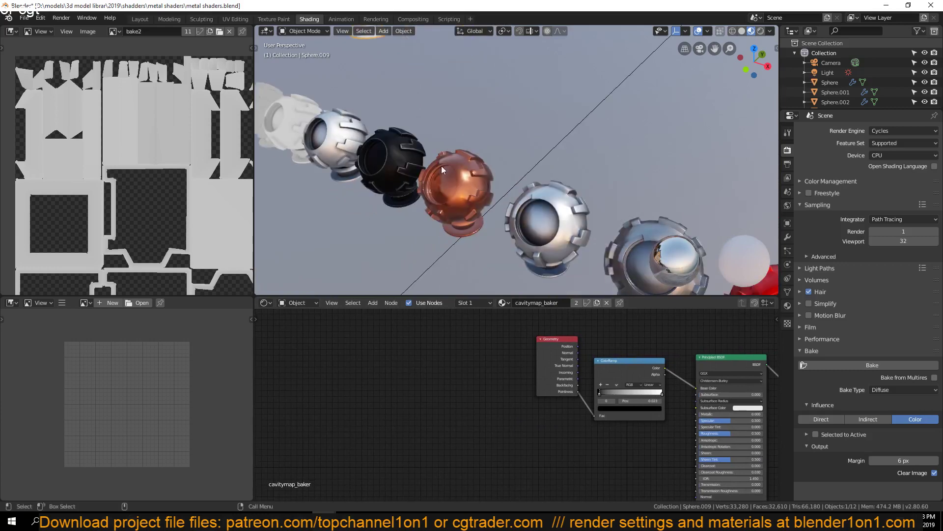
pyautogui.keyDown('shift'); pyautogui.moveTo(530, 223); pyautogui.dragTo(455, 137, button='middle'); pyautogui.keyUp('shift')
pyautogui.scroll(-3, 598, 172)
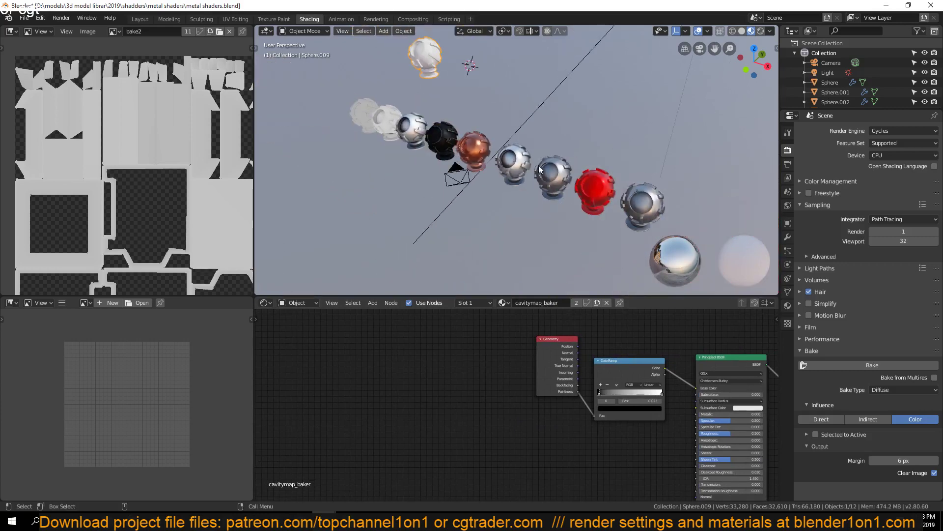
pyautogui.scroll(3, 585, 179)
pyautogui.keyDown('shift'); pyautogui.moveTo(600, 181); pyautogui.dragTo(509, 156, button='middle'); pyautogui.keyUp('shift')
pyautogui.scroll(3, 586, 165)
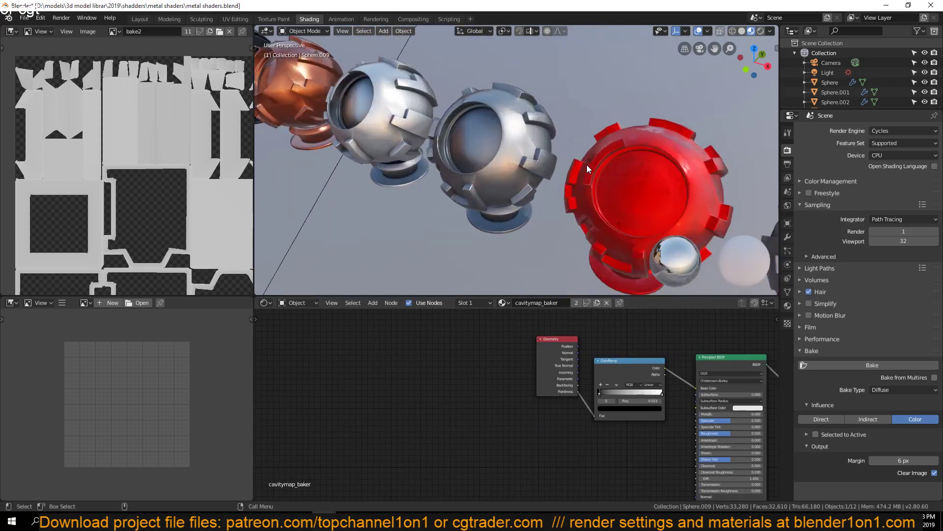
pyautogui.moveTo(586, 165); pyautogui.dragTo(566, 149, button='middle')
pyautogui.scroll(-5, 567, 149)
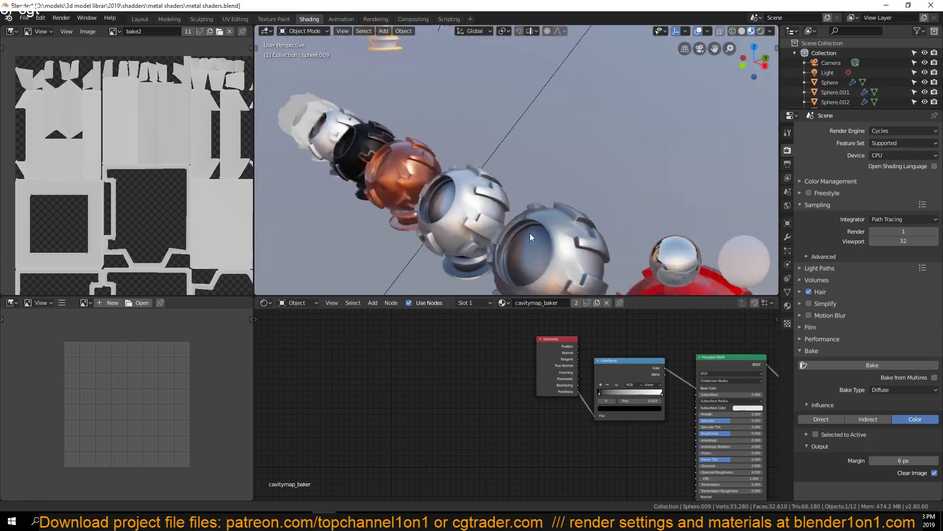
pyautogui.moveTo(536, 240); pyautogui.dragTo(550, 158, button='middle')
pyautogui.press('KP_Decimal')
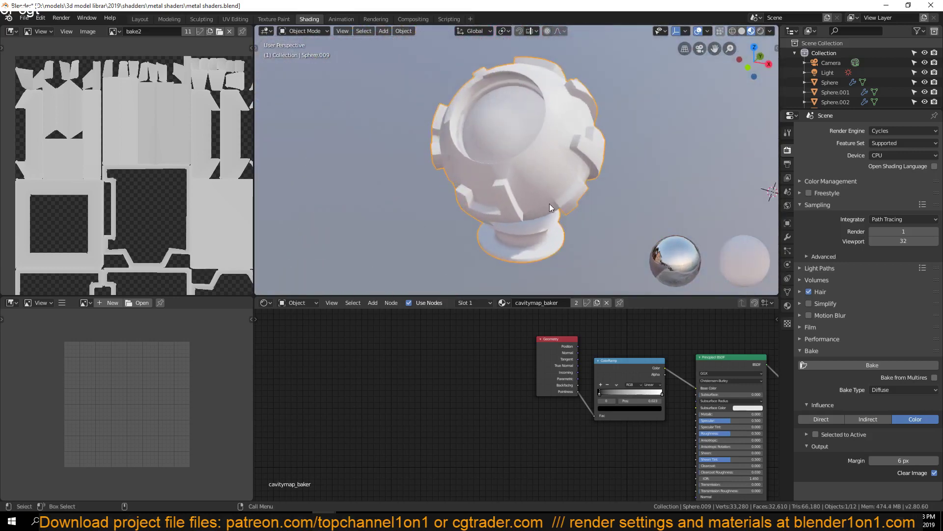
# - Select the black cavity_map shader ball in the row
pyautogui.keyDown('shift'); pyautogui.moveTo(577, 222); pyautogui.dragTo(568, 151, button='middle'); pyautogui.keyUp('shift')
pyautogui.scroll(-3, 567, 175)
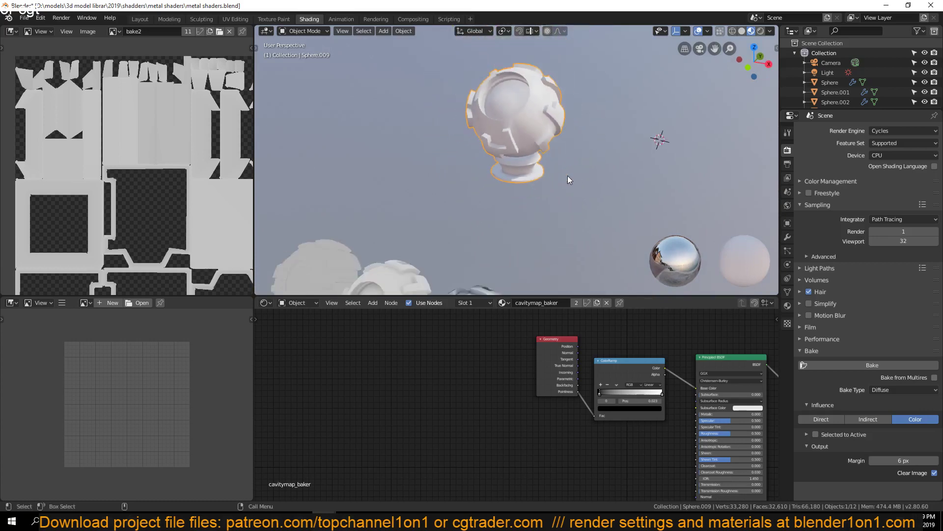
pyautogui.moveTo(560, 195)
pyautogui.keyDown('shift'); pyautogui.mouseDown(button='middle')
pyautogui.moveTo(529, 164)
pyautogui.moveTo(526, 184)
pyautogui.moveTo(550, 210)
pyautogui.mouseUp(button='middle'); pyautogui.keyUp('shift')
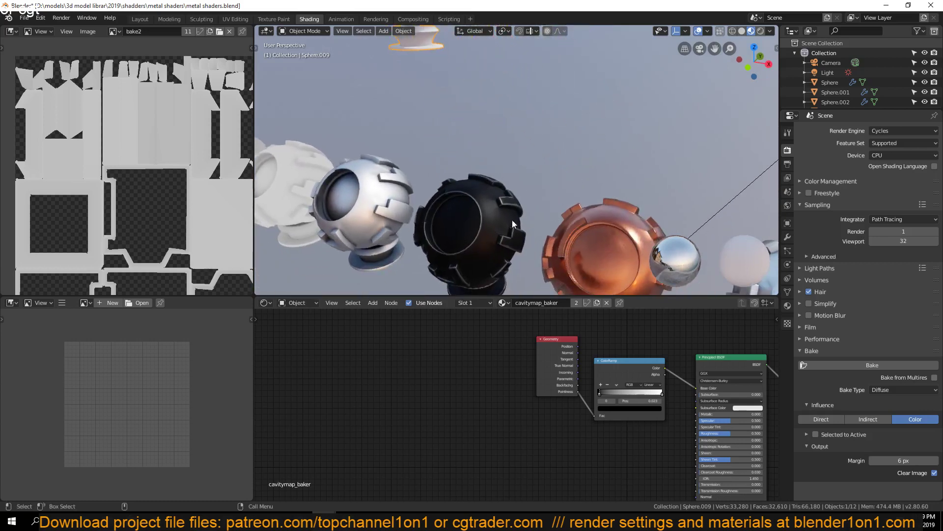
pyautogui.click(482, 202)
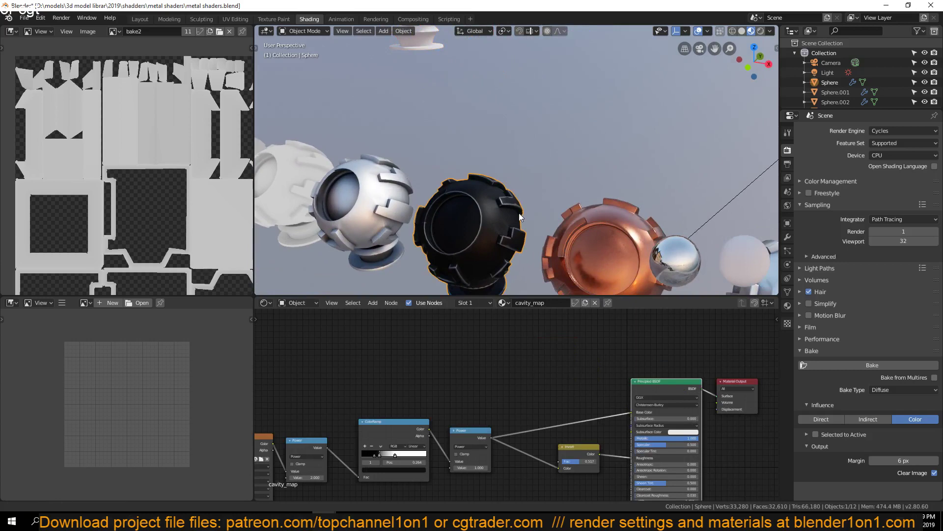
pyautogui.keyDown('shift'); pyautogui.moveTo(520, 213); pyautogui.dragTo(521, 253, button='middle'); pyautogui.keyUp('shift')
pyautogui.scroll(-1, 528, 220)
# - Switch to the second Blender window and view the grooved cube from above
pyautogui.click(324, 520)
pyautogui.click(364, 488)
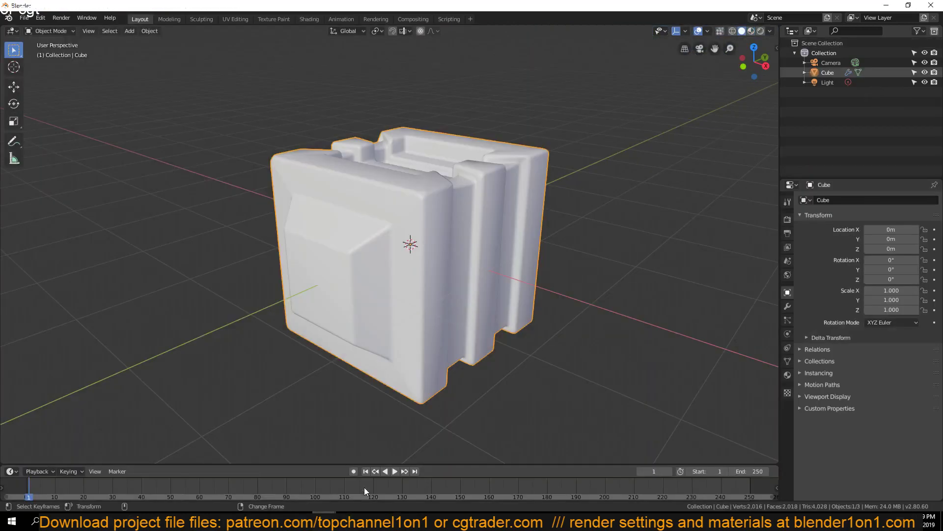
pyautogui.moveTo(437, 290)
pyautogui.mouseDown(button='middle')
pyautogui.moveTo(548, 225)
pyautogui.moveTo(590, 179)
pyautogui.moveTo(661, 190)
pyautogui.moveTo(546, 318)
pyautogui.moveTo(447, 293)
pyautogui.mouseUp(button='middle')
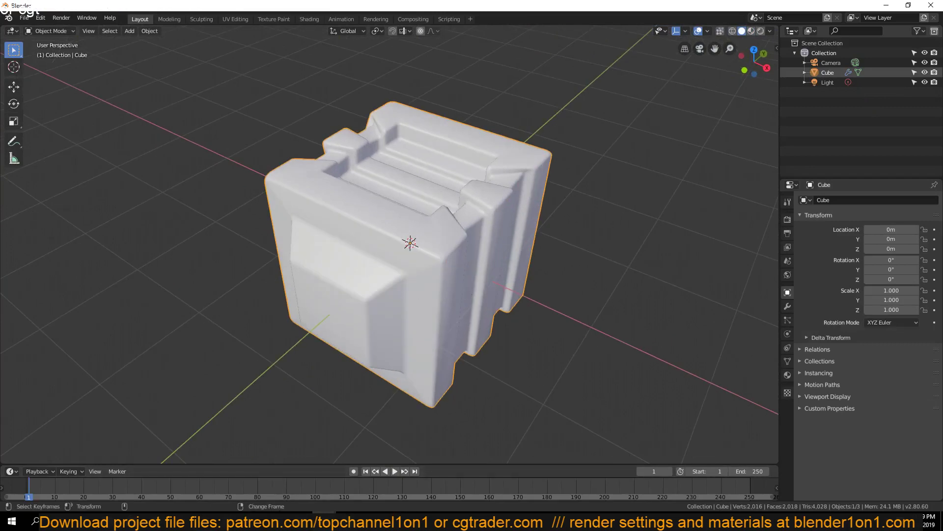
# - Switch back to the metal shaders window and copy the selected black cavity_map ball
pyautogui.moveTo(324, 522)
pyautogui.click(291, 468)
pyautogui.keyDown('shift'); pyautogui.moveTo(432, 258); pyautogui.dragTo(317, 138, button='middle'); pyautogui.keyUp('shift')
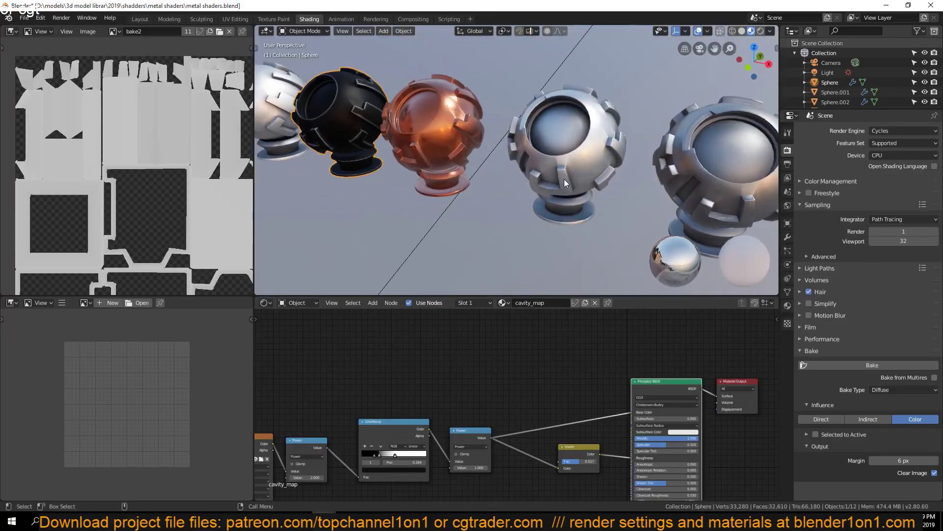
pyautogui.moveTo(564, 179); pyautogui.dragTo(435, 199, button='middle')
pyautogui.scroll(3, 442, 209)
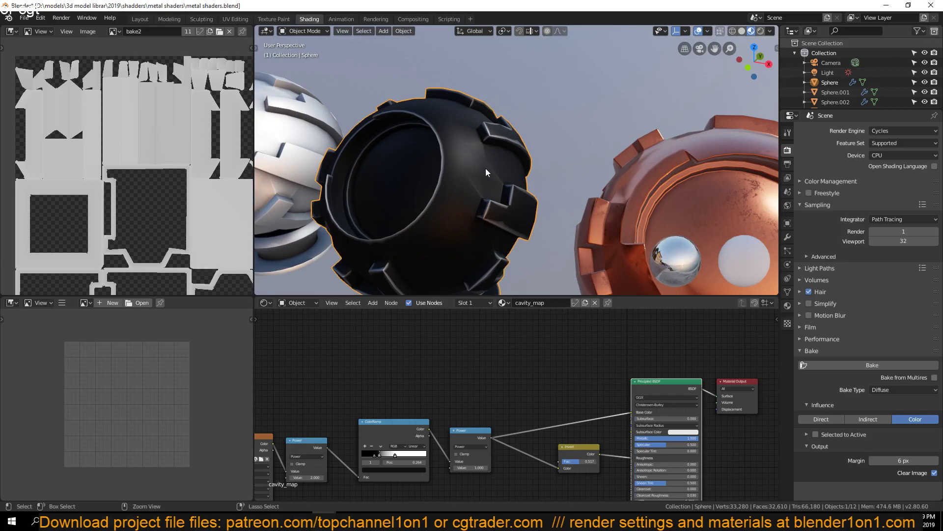
pyautogui.hotkey('ctrl', 'c')
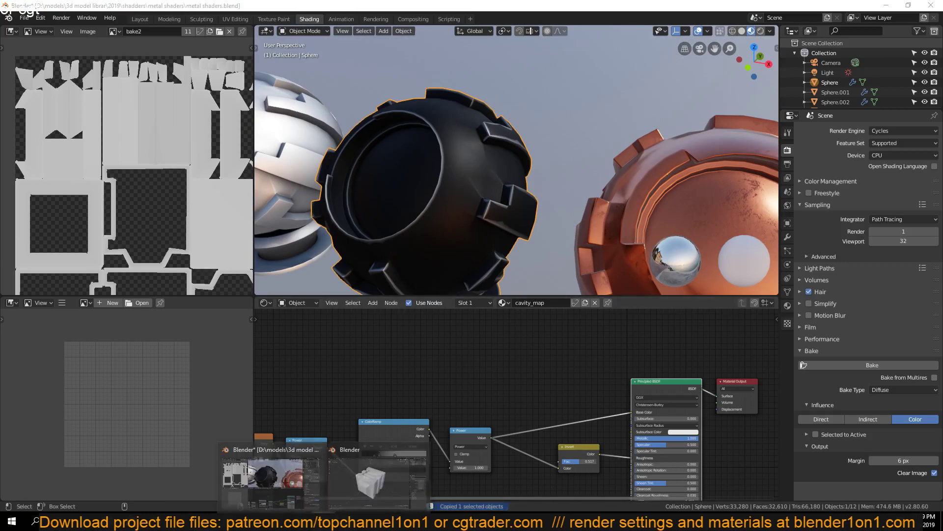
# - Paste the shader ball into the cube's scene in the other Blender window and move it along X to about -2.5 m
pyautogui.click(381, 457)
pyautogui.hotkey('ctrl', 'v')
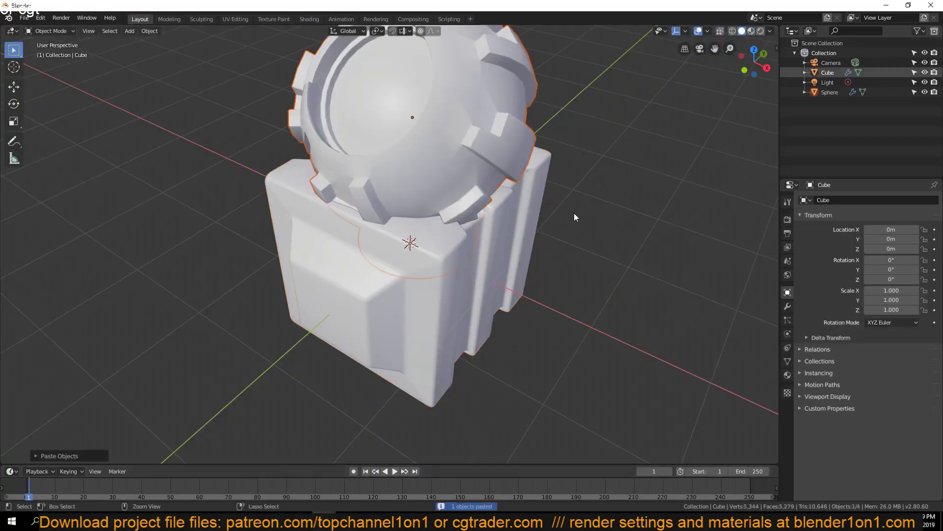
pyautogui.scroll(-3, 574, 213)
pyautogui.press('g')
pyautogui.press('x')
pyautogui.click(380, 170)
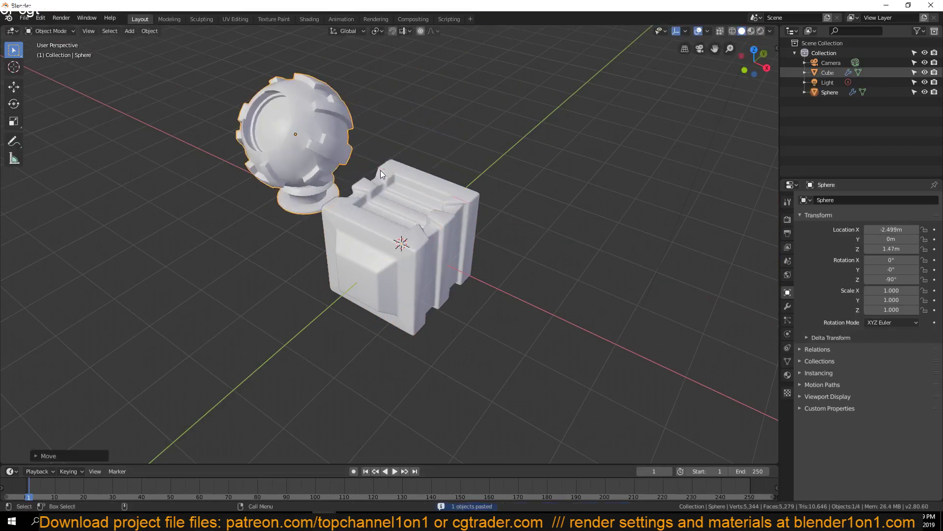
# - Display the cube and the pasted ball with LookDev viewport shading
pyautogui.click(753, 31)
pyautogui.click(713, 95)
pyautogui.moveTo(510, 154)
pyautogui.mouseDown(button='middle')
pyautogui.moveTo(532, 131)
pyautogui.moveTo(492, 108)
pyautogui.moveTo(456, 174)
pyautogui.moveTo(531, 211)
pyautogui.mouseUp(button='middle')
pyautogui.scroll(5, 467, 179)
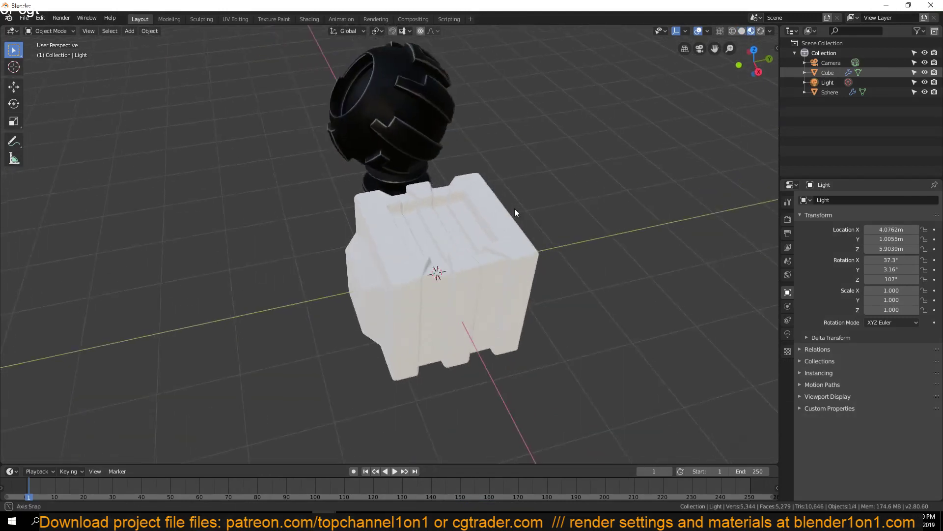
pyautogui.moveTo(515, 208); pyautogui.dragTo(461, 213, button='middle')
pyautogui.click(455, 232)
pyautogui.keyDown('shift'); pyautogui.click(350, 123); pyautogui.keyUp('shift')
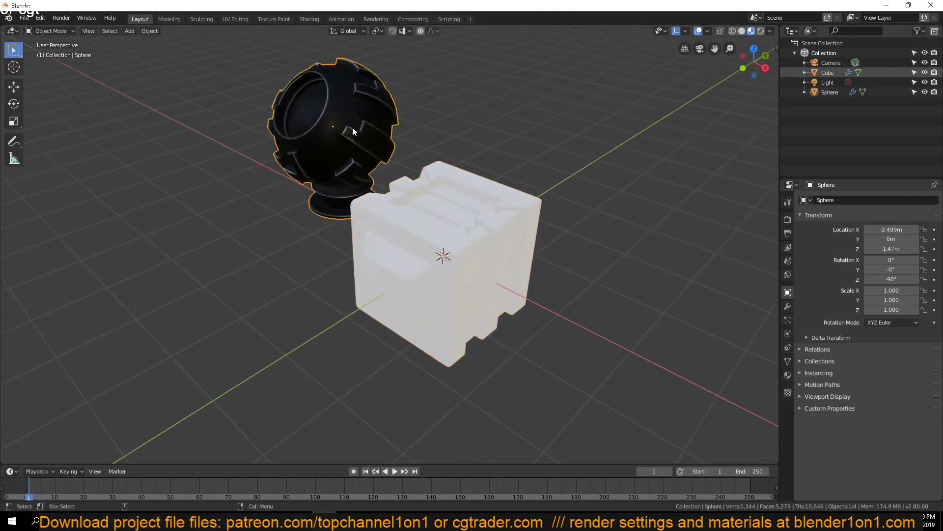
pyautogui.keyDown('shift'); pyautogui.click(481, 240); pyautogui.keyUp('shift')
pyautogui.keyDown('shift'); pyautogui.click(367, 98); pyautogui.keyUp('shift')
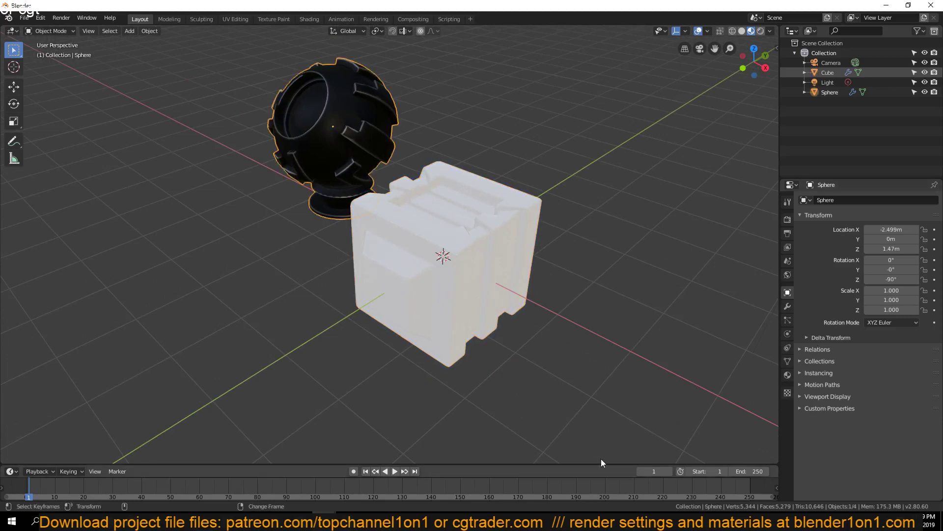
# - Assign the existing cavity_map material to the cube
pyautogui.click(788, 375)
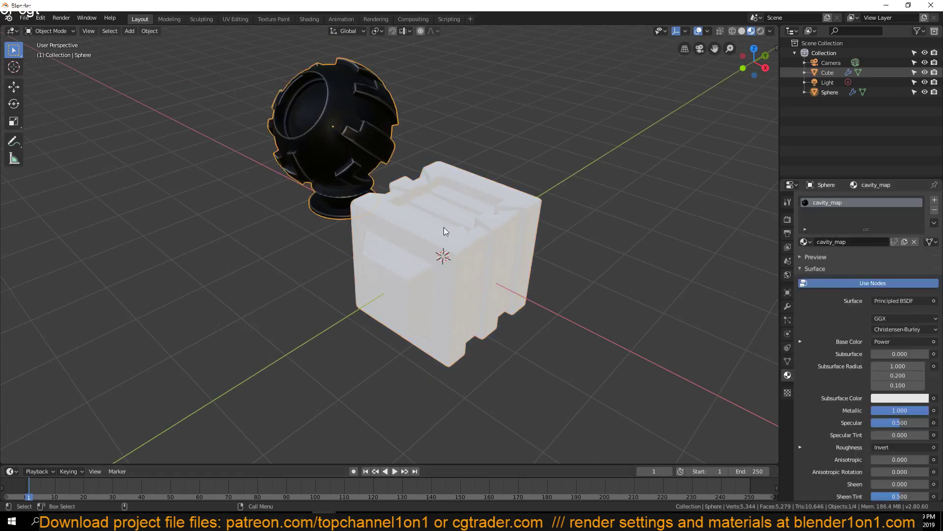
pyautogui.click(482, 290)
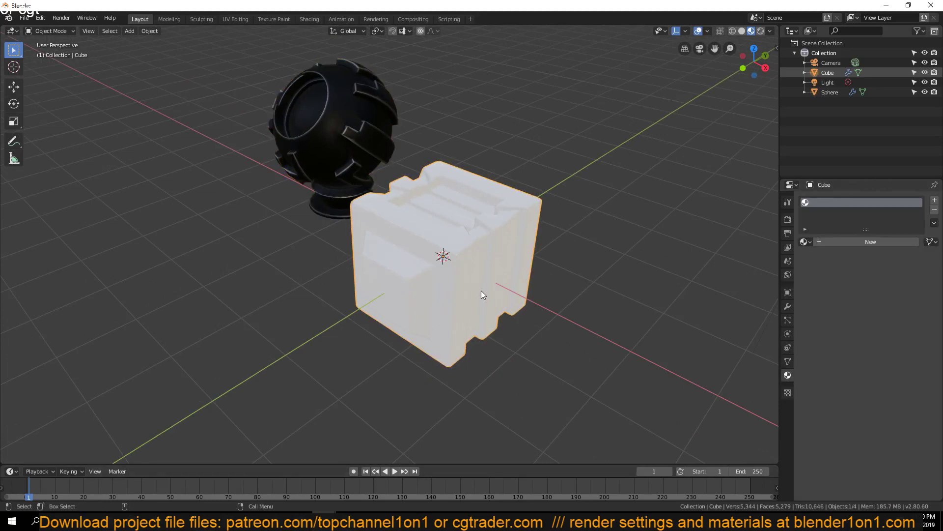
pyautogui.click(805, 242)
pyautogui.press('Return')
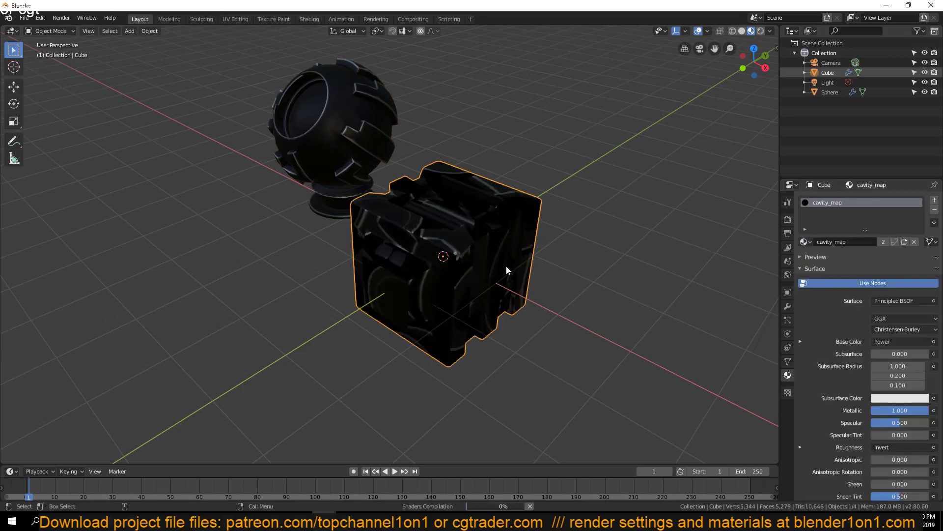
# - Examine how the cavity_map edge highlights fall on the cube's faces and grooves, comparing the cube with the shader ball
pyautogui.moveTo(505, 268)
pyautogui.mouseDown(button='middle')
pyautogui.moveTo(544, 225)
pyautogui.moveTo(521, 275)
pyautogui.mouseUp(button='middle')
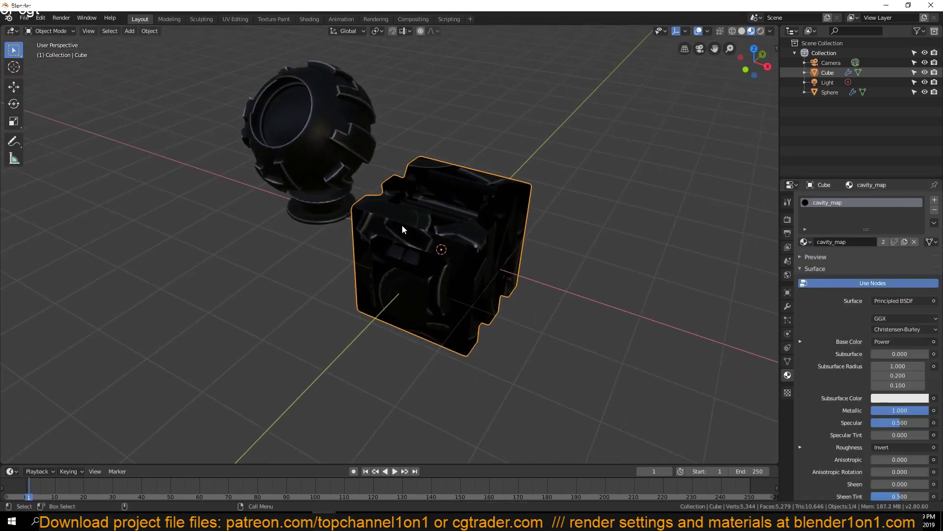
pyautogui.scroll(3, 408, 224)
pyautogui.moveTo(414, 223); pyautogui.dragTo(491, 237, button='middle')
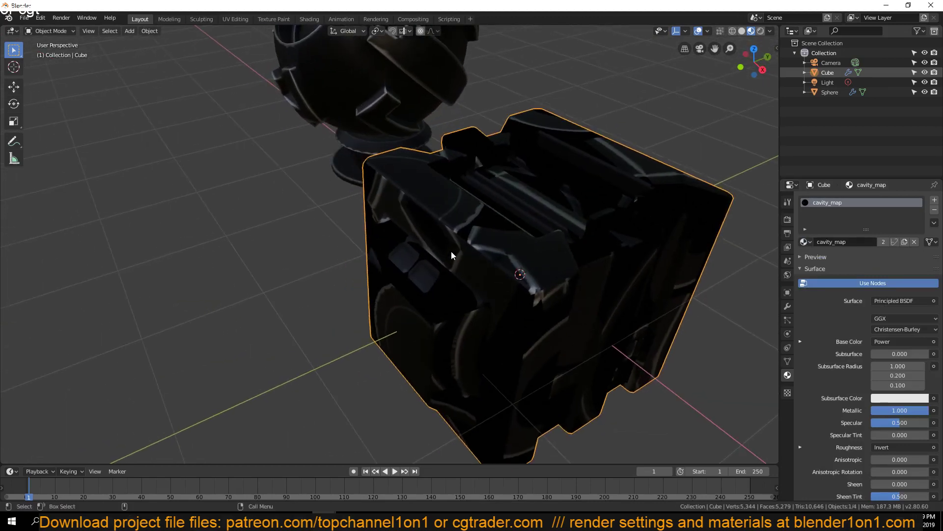
pyautogui.moveTo(447, 271); pyautogui.dragTo(531, 300, button='middle')
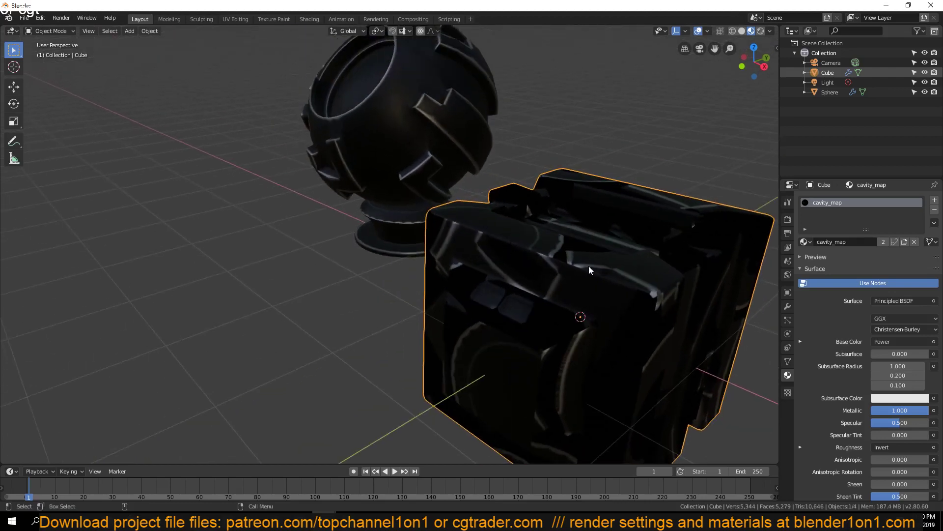
pyautogui.moveTo(557, 264); pyautogui.dragTo(521, 238, button='middle')
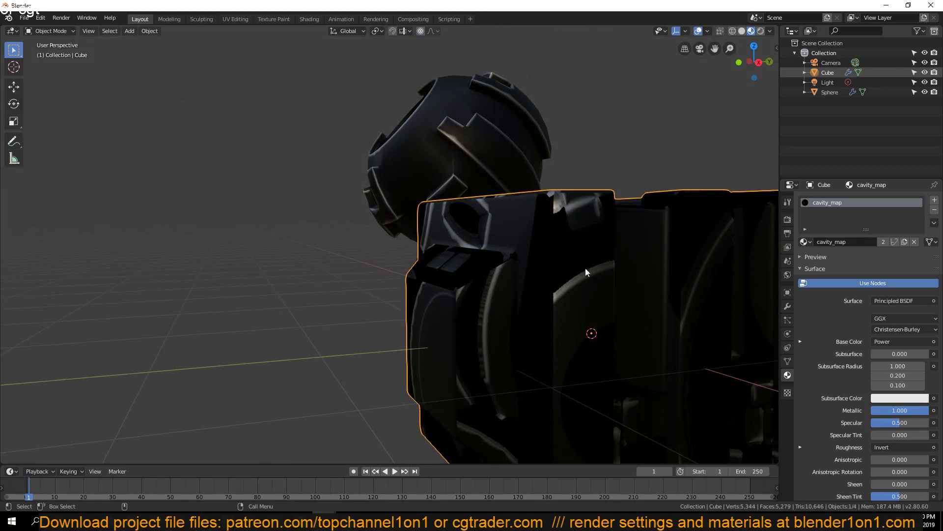
pyautogui.moveTo(594, 278); pyautogui.dragTo(614, 298, button='middle')
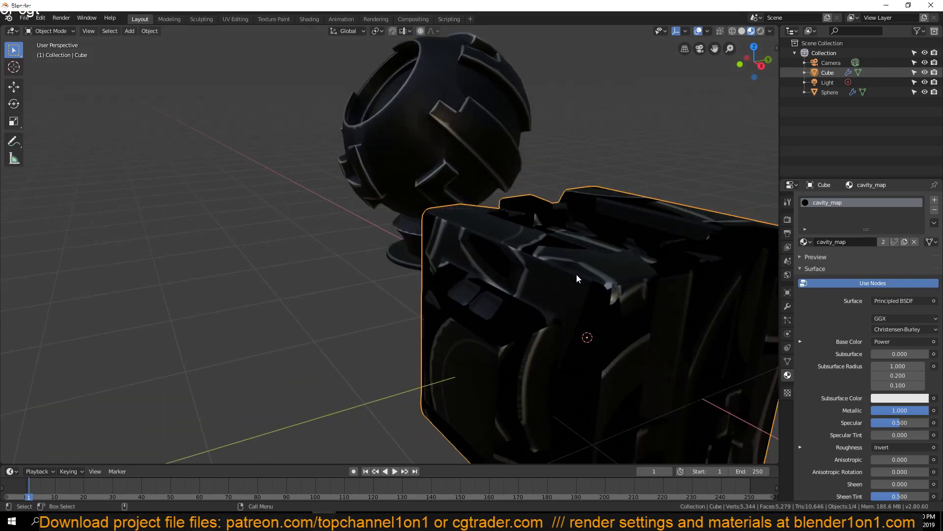
pyautogui.keyDown('shift'); pyautogui.moveTo(597, 282); pyautogui.dragTo(522, 226, button='middle'); pyautogui.keyUp('shift')
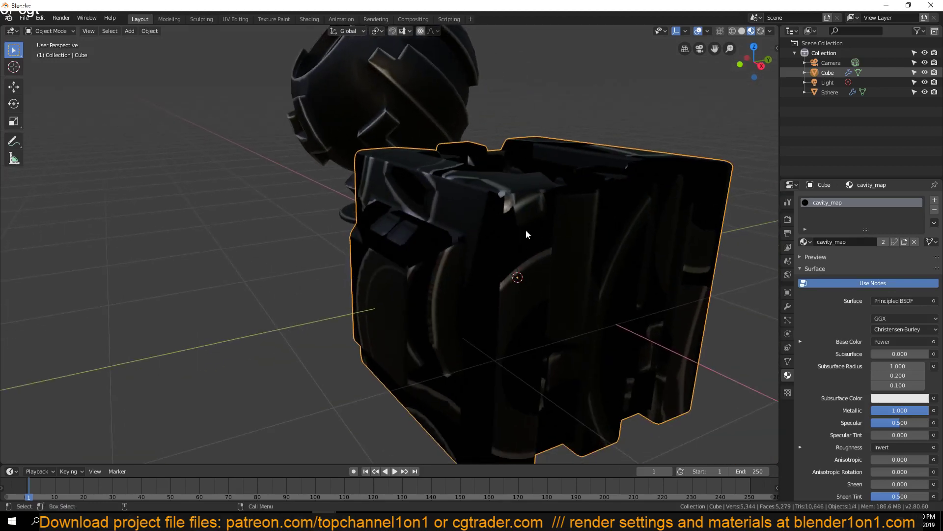
pyautogui.click(379, 107)
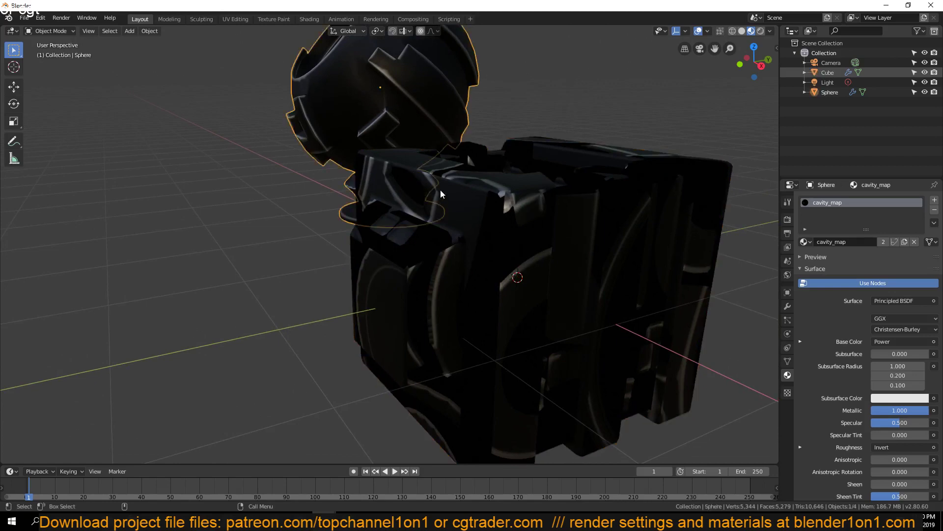
pyautogui.click(482, 237)
pyautogui.scroll(-3, 445, 223)
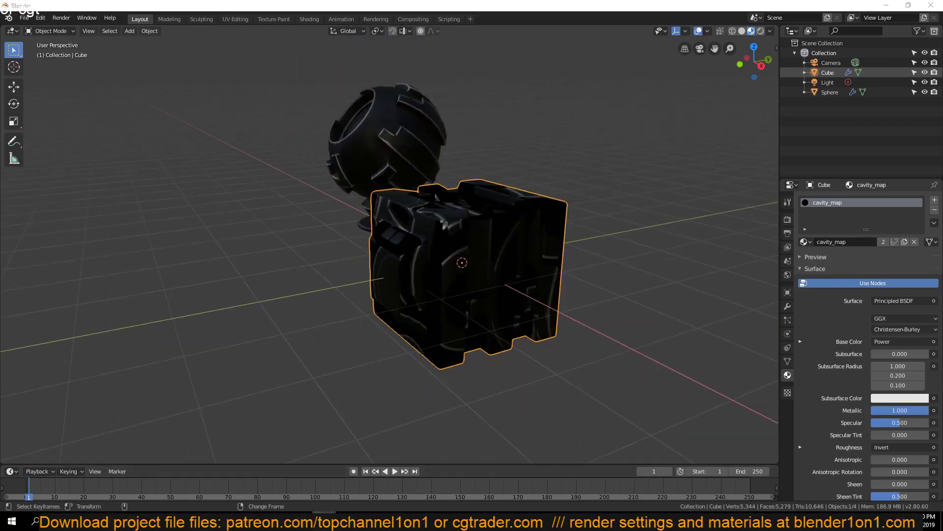
# - Switch back to the metal shaders window, then select and frame the white cavitymap_baker ball above the row
pyautogui.moveTo(324, 516)
pyautogui.click(294, 483)
pyautogui.scroll(-3, 379, 173)
pyautogui.keyDown('shift'); pyautogui.moveTo(379, 173); pyautogui.dragTo(388, 281, button='middle'); pyautogui.keyUp('shift')
pyautogui.click(434, 75)
pyautogui.press('KP_Decimal')
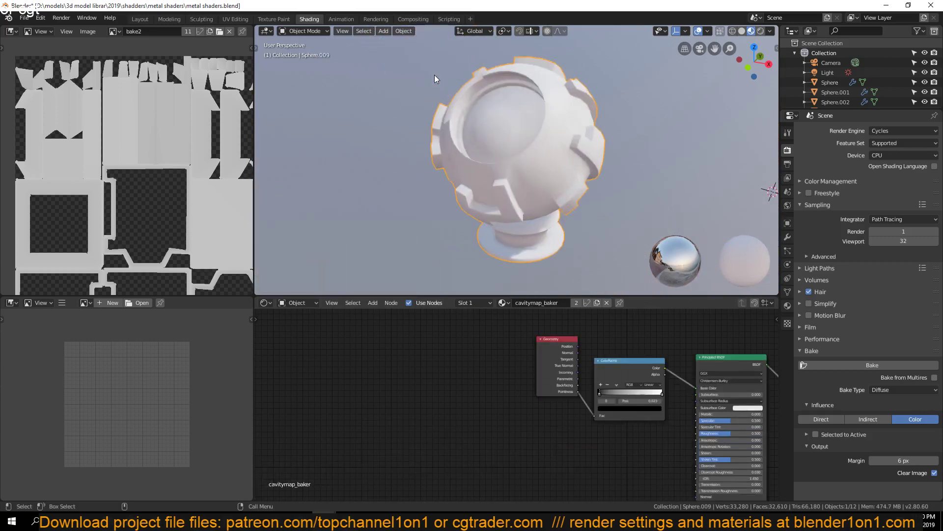
pyautogui.moveTo(339, 511)
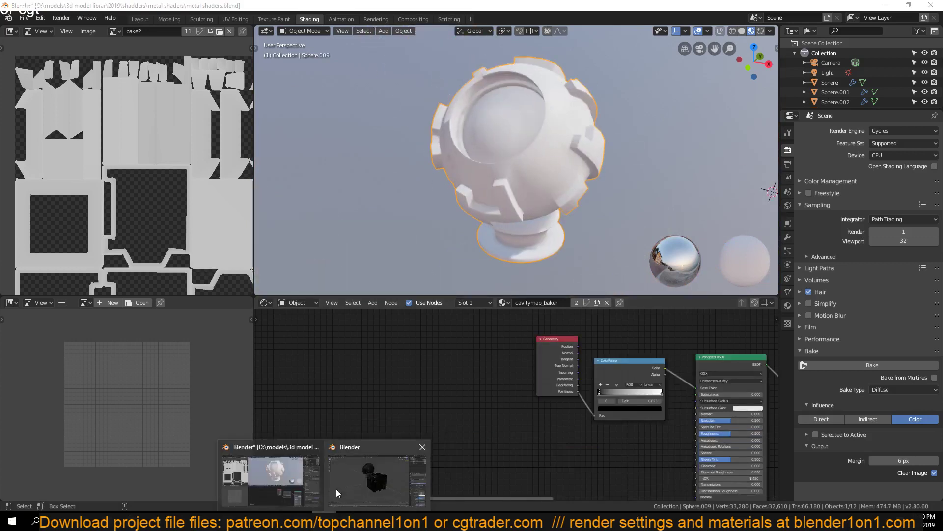
# - Switch to the window containing the cube, remove the cube's cavity_map material slot, and copy the cube
pyautogui.click(377, 470)
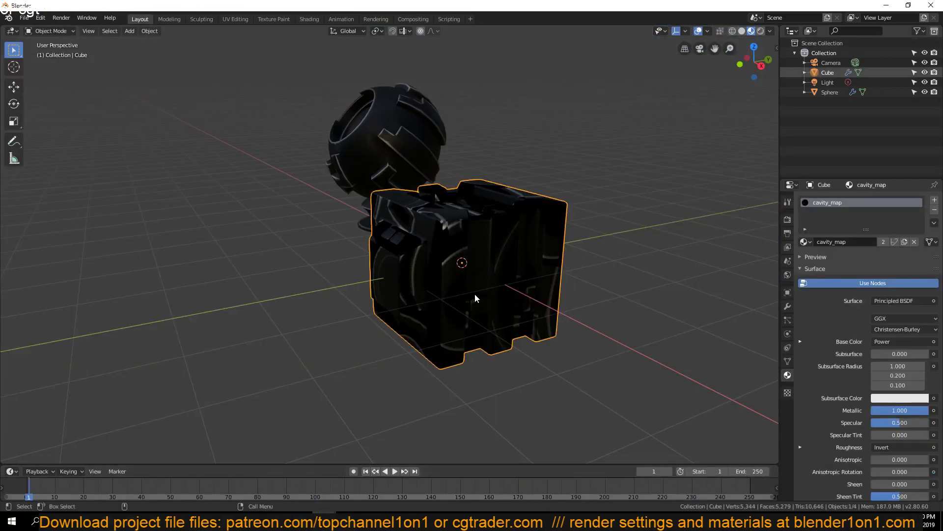
pyautogui.click(934, 210)
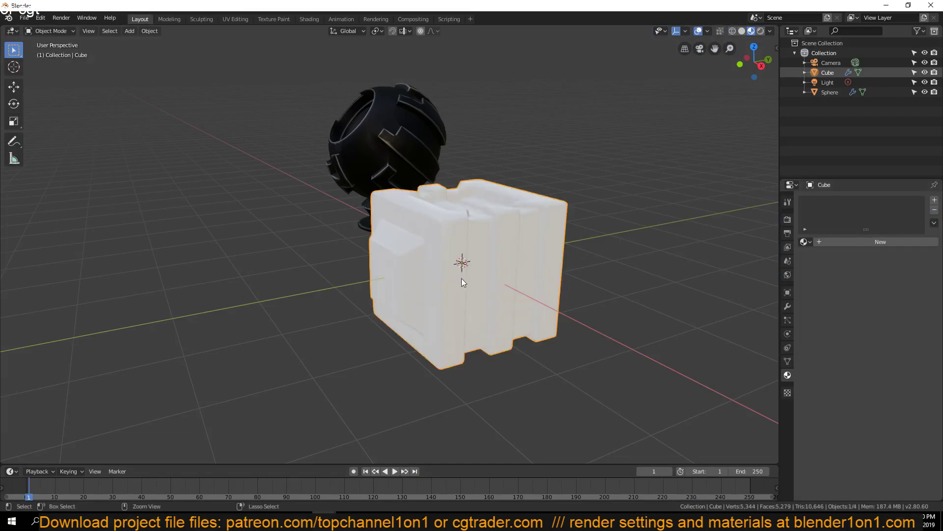
pyautogui.moveTo(339, 511)
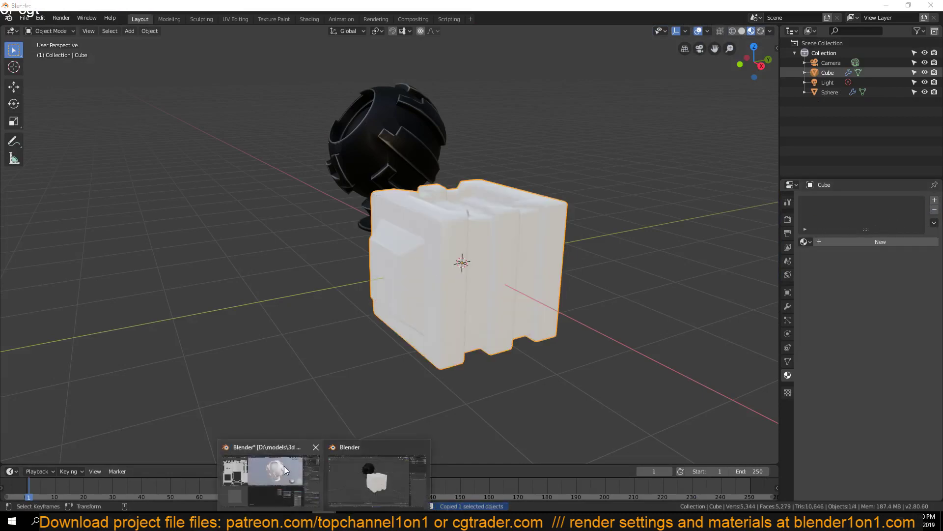
# - Switch back to the metal shaders window and paste the copied cube into the scene
pyautogui.click(284, 465)
pyautogui.scroll(-6, 375, 216)
pyautogui.keyDown('shift'); pyautogui.moveTo(579, 169); pyautogui.dragTo(491, 177, button='middle'); pyautogui.keyUp('shift')
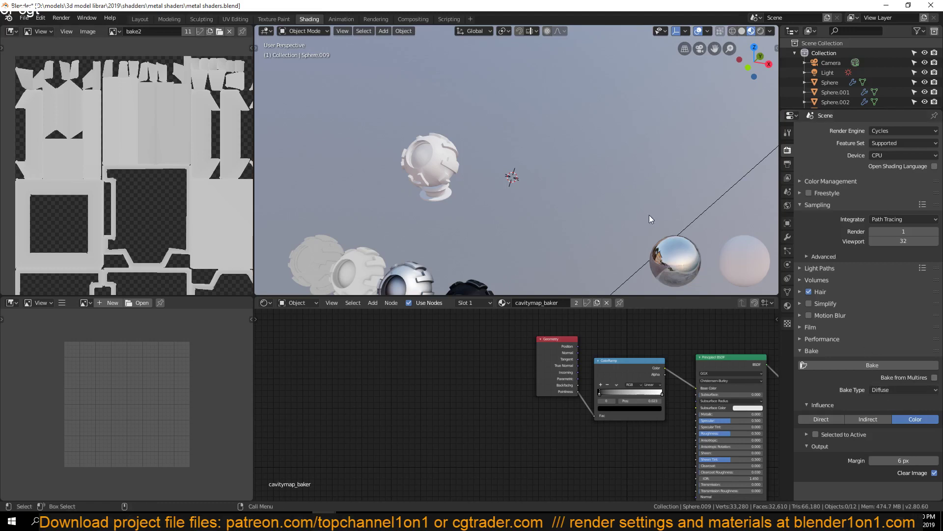
pyautogui.hotkey('ctrl', 'v')
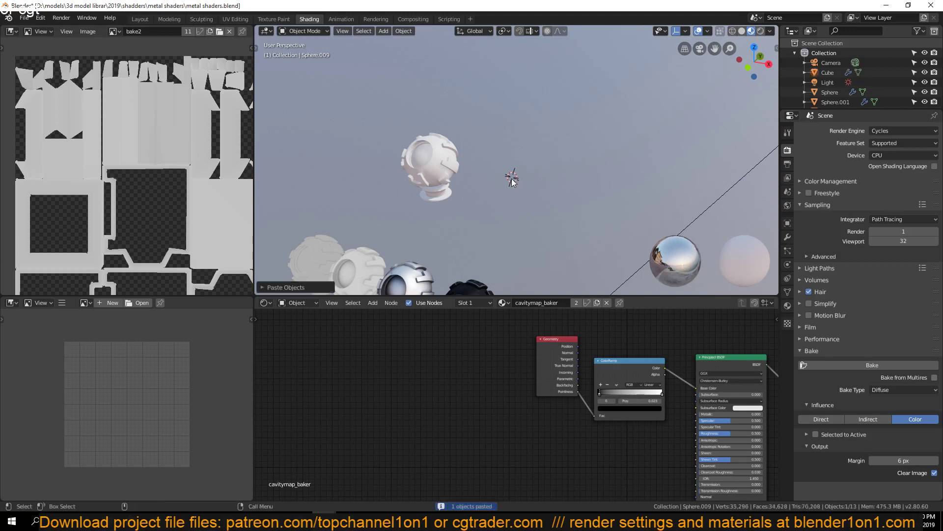
# - Select the pasted cube and move it up along Z to beside the white cavitymap_baker ball
pyautogui.scroll(-5, 512, 182)
pyautogui.click(498, 235)
pyautogui.scroll(2, 498, 235)
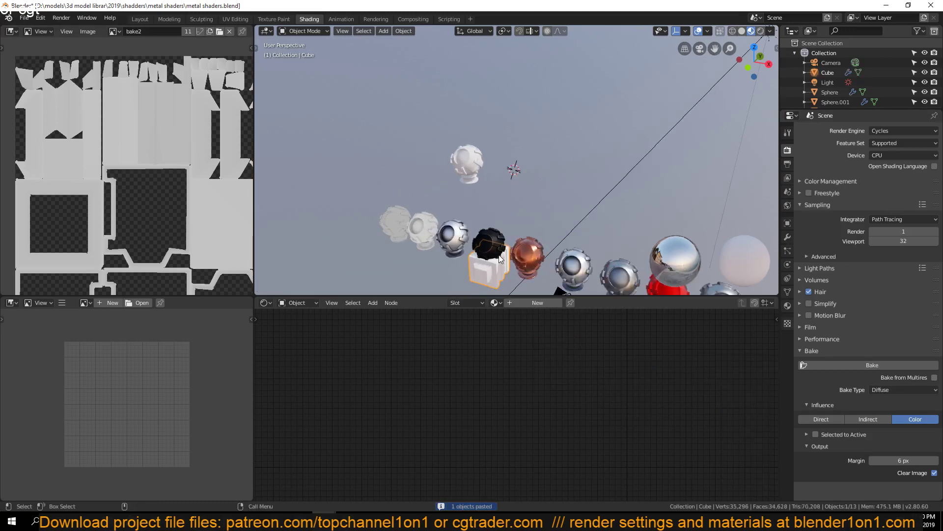
pyautogui.press('g')
pyautogui.press('z')
pyautogui.rightClick(514, 168)
# - Inspect the cube's UV layout in the UV Editing workspace, returning to Object Mode when done
pyautogui.press('Tab')
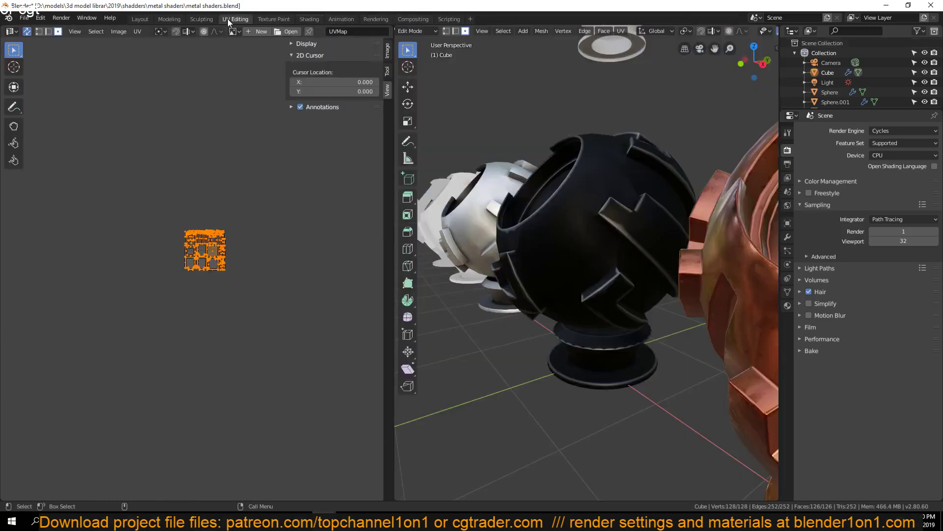
pyautogui.click(235, 18)
pyautogui.scroll(12, 200, 267)
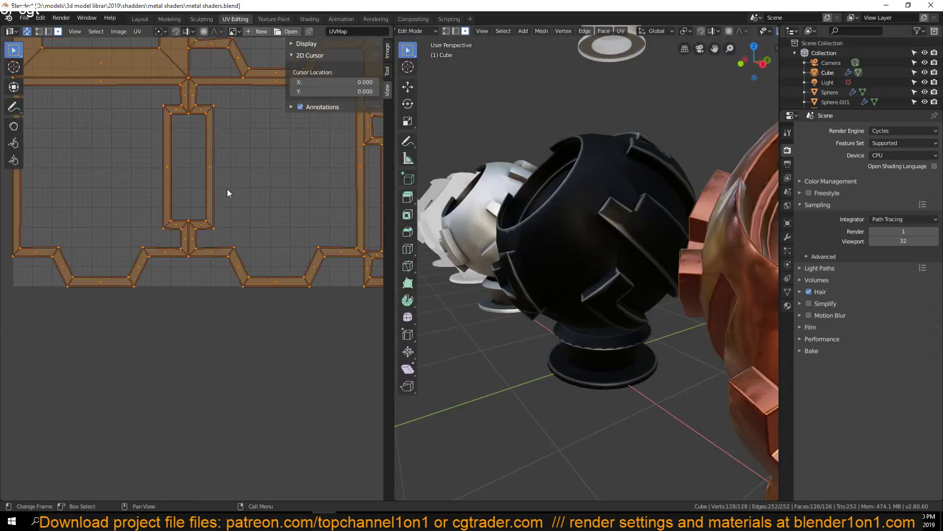
pyautogui.press('Tab')
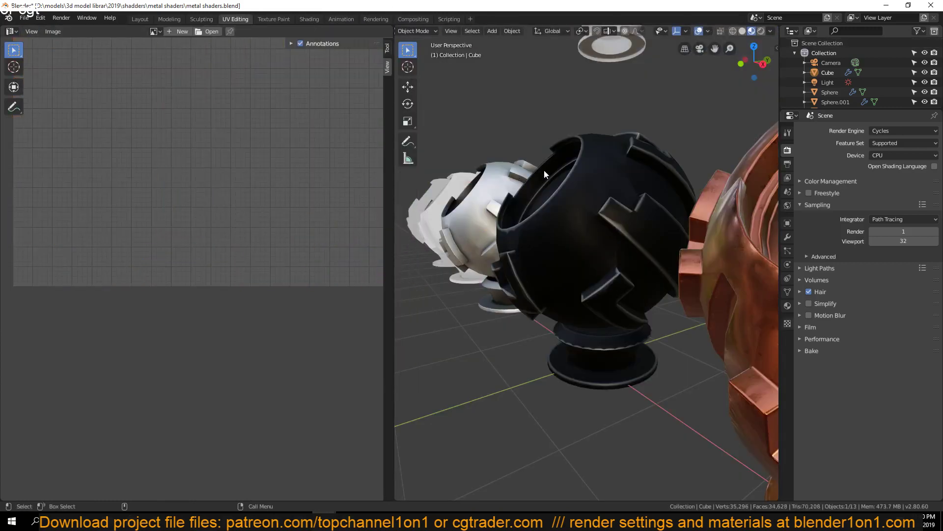
# - Select the white ball beside the cube and display its material settings
pyautogui.scroll(-5, 554, 142)
pyautogui.keyDown('shift'); pyautogui.moveTo(554, 143); pyautogui.dragTo(574, 294, button='middle'); pyautogui.keyUp('shift')
pyautogui.click(490, 289)
pyautogui.moveTo(490, 289); pyautogui.dragTo(482, 268, button='middle')
pyautogui.click(531, 231)
pyautogui.click(495, 244)
pyautogui.click(788, 305)
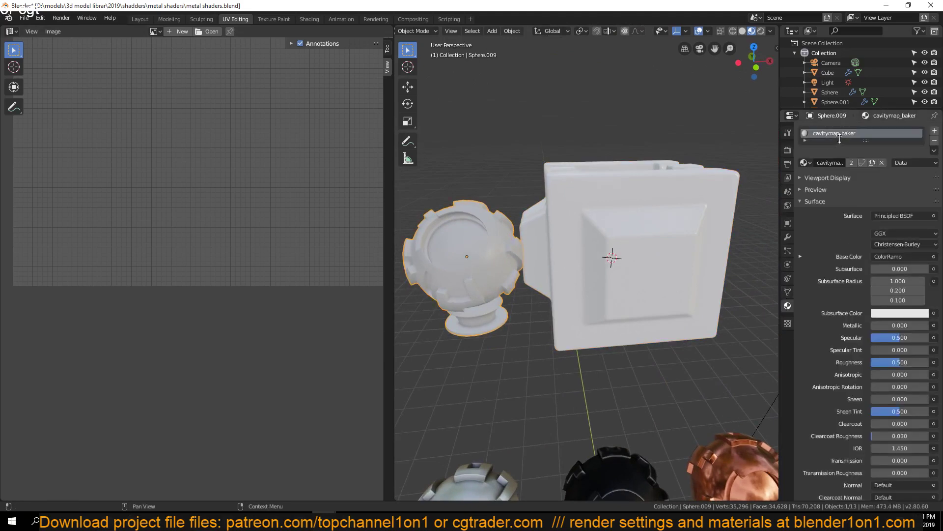
# - Return to the Shading workspace and assign the existing cavitymap_baker material to the cube
pyautogui.click(309, 18)
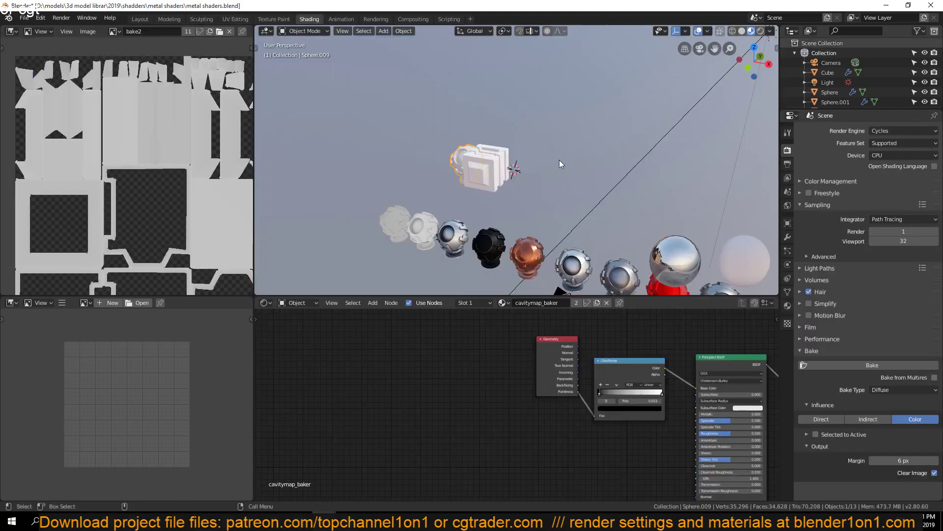
pyautogui.scroll(5, 553, 162)
pyautogui.moveTo(553, 162); pyautogui.dragTo(525, 198, button='middle')
pyautogui.click(450, 146)
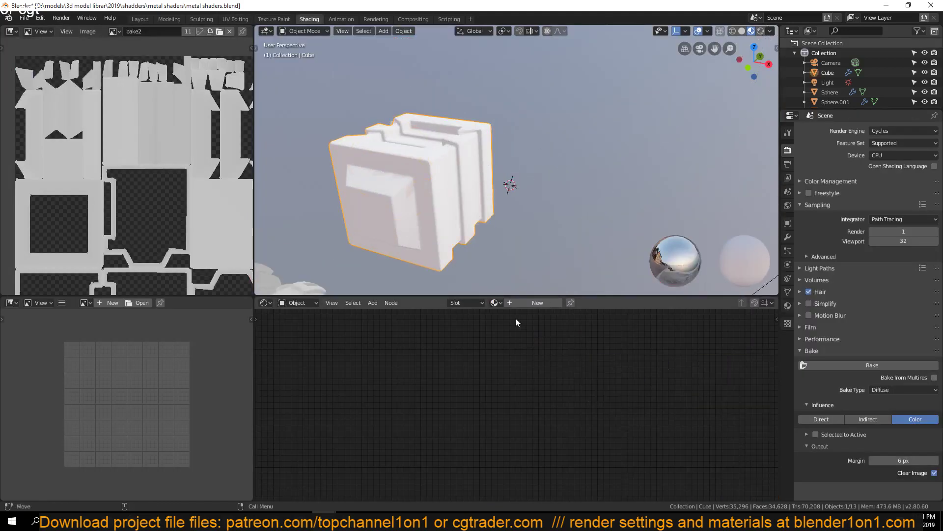
pyautogui.click(495, 302)
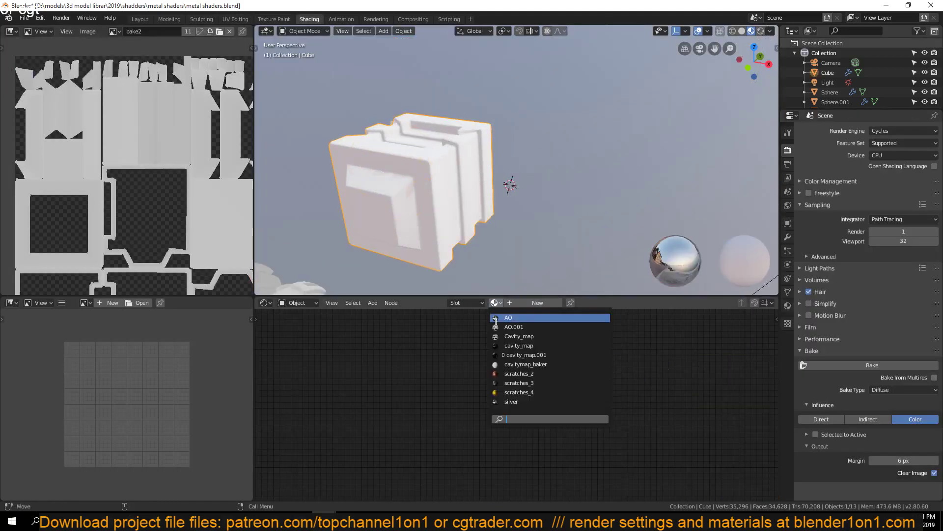
pyautogui.click(519, 364)
# - Bake the cube's diffuse color into the bake2 image and inspect the whole baked map
pyautogui.moveTo(427, 216); pyautogui.dragTo(495, 211, button='middle')
pyautogui.moveTo(472, 358); pyautogui.dragTo(301, 353, button='middle')
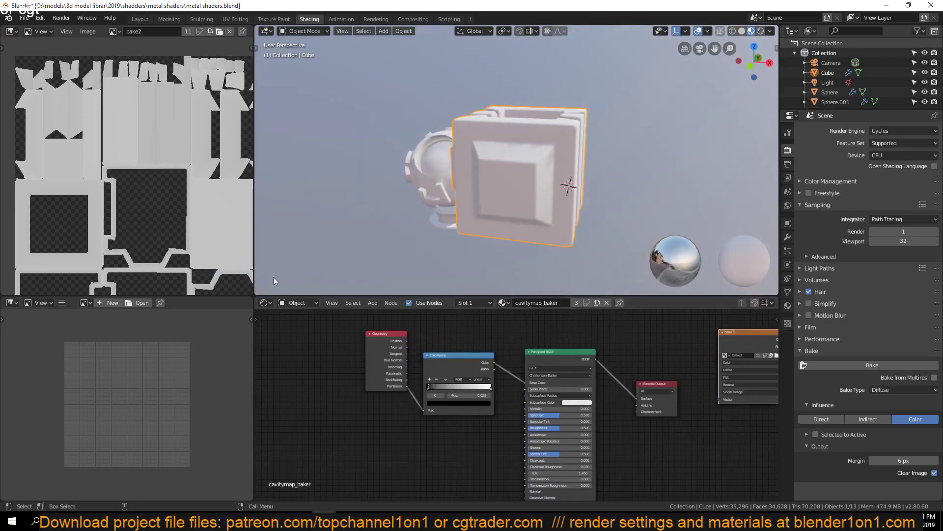
pyautogui.click(879, 366)
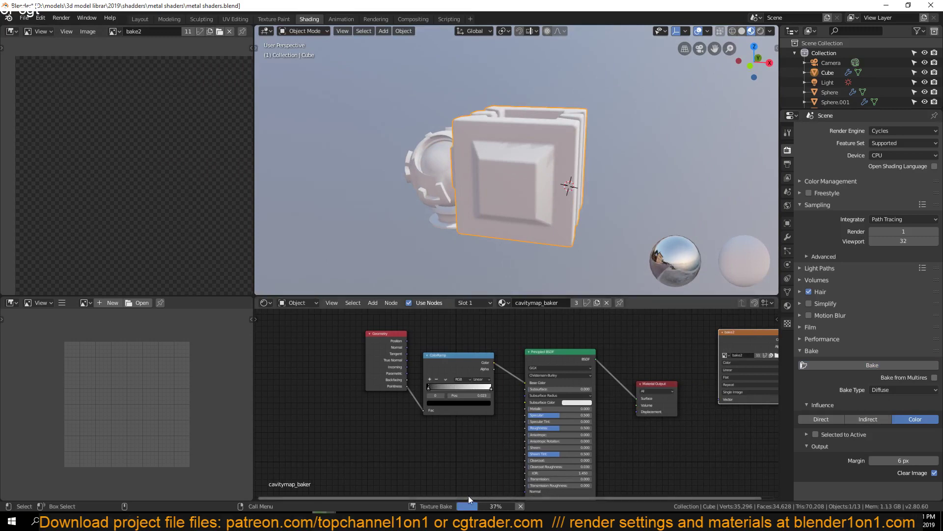
pyautogui.scroll(-2, 165, 225)
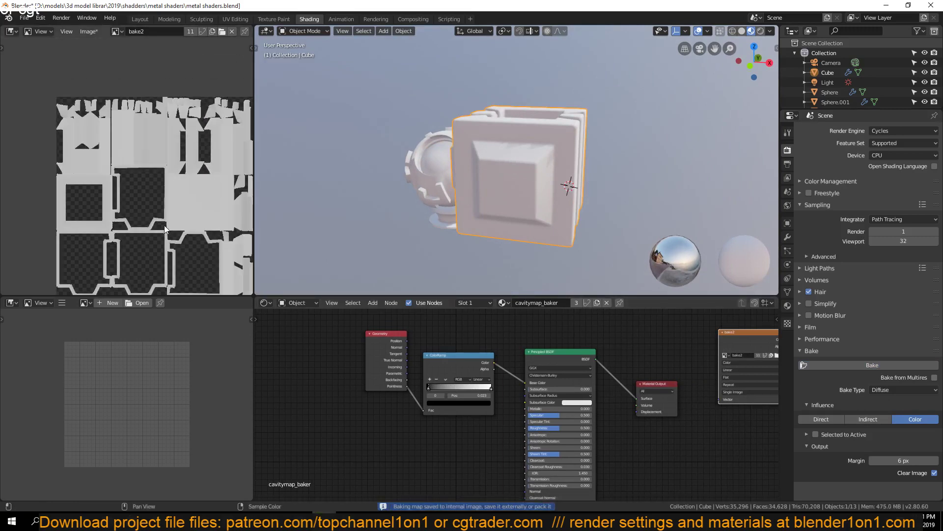
pyautogui.moveTo(164, 225); pyautogui.dragTo(148, 170, button='middle')
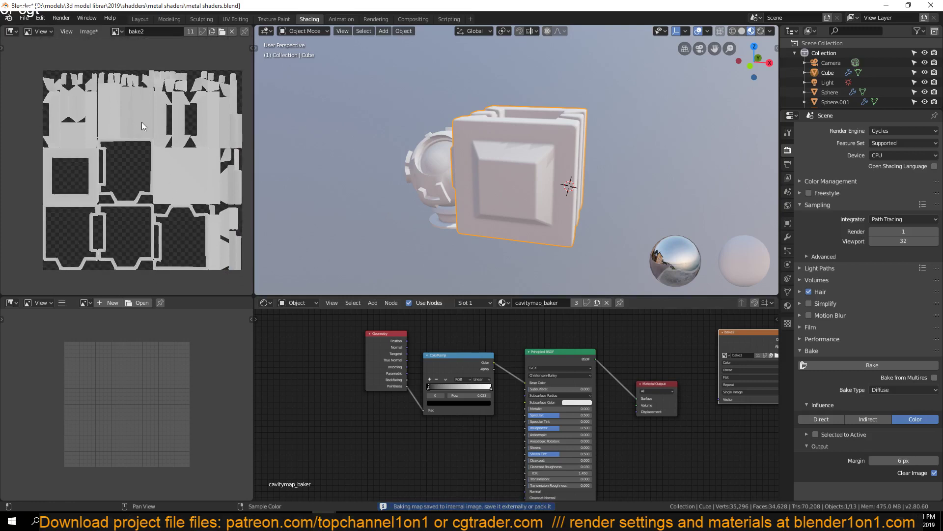
# - Check the black ball's material, and replace the cube's cavitymap_baker material with the same cavity_map
pyautogui.scroll(-4, 457, 142)
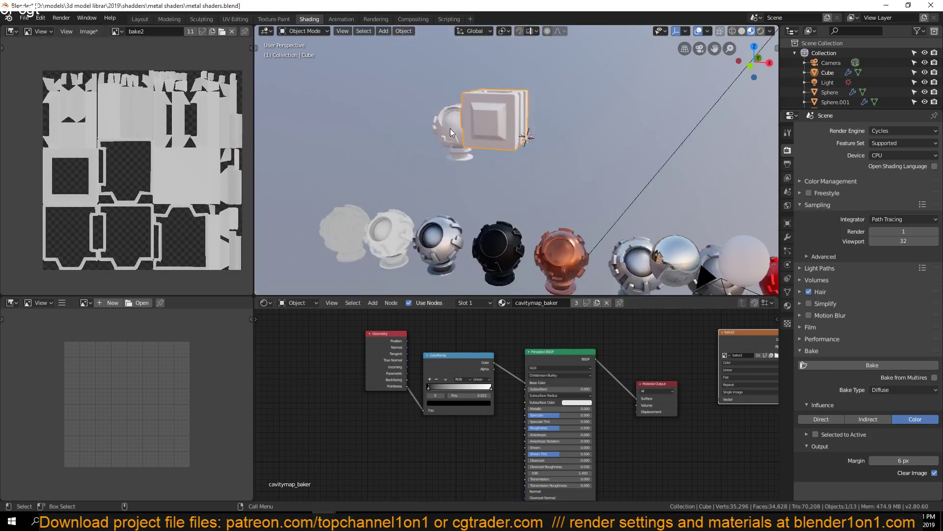
pyautogui.click(506, 240)
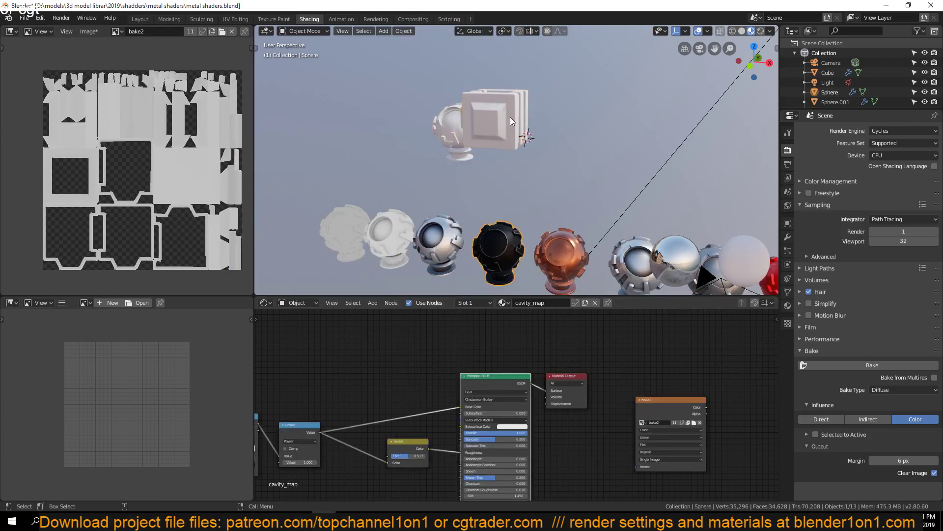
pyautogui.click(510, 117)
pyautogui.click(516, 238)
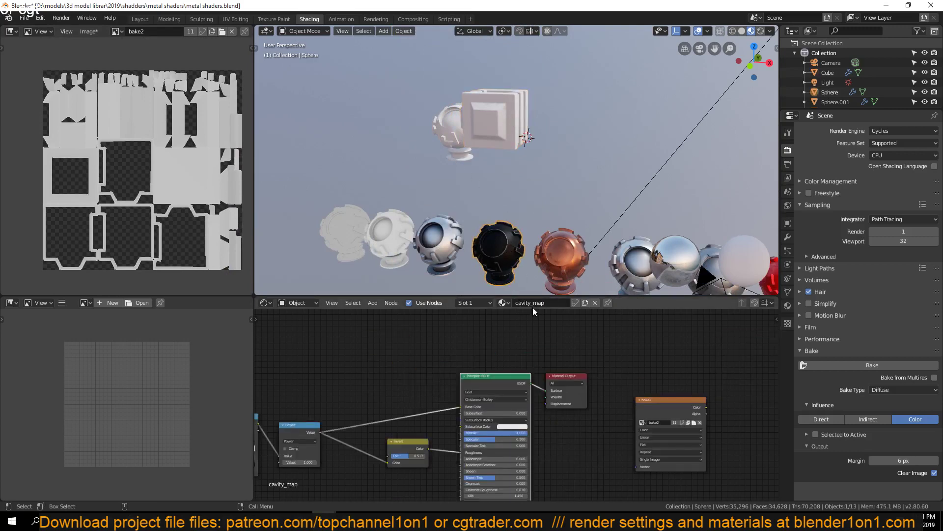
pyautogui.click(500, 105)
pyautogui.click(787, 306)
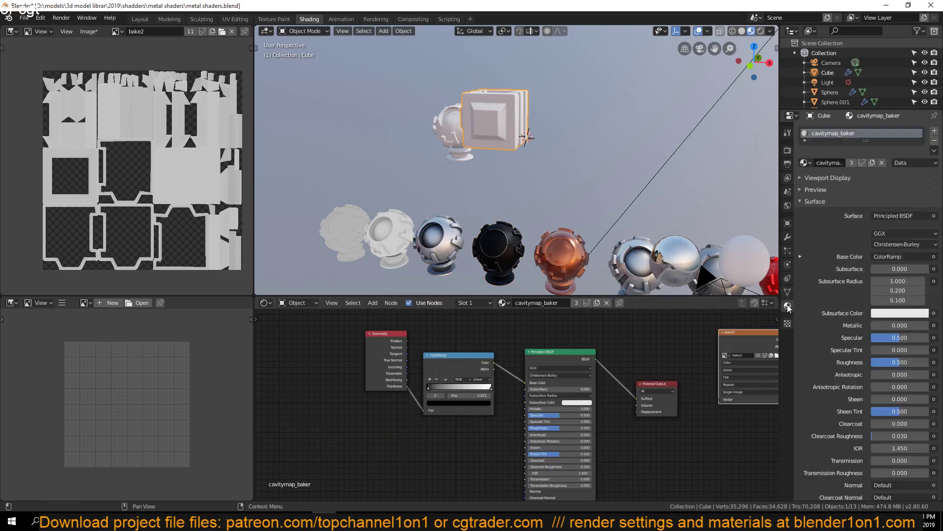
pyautogui.click(805, 162)
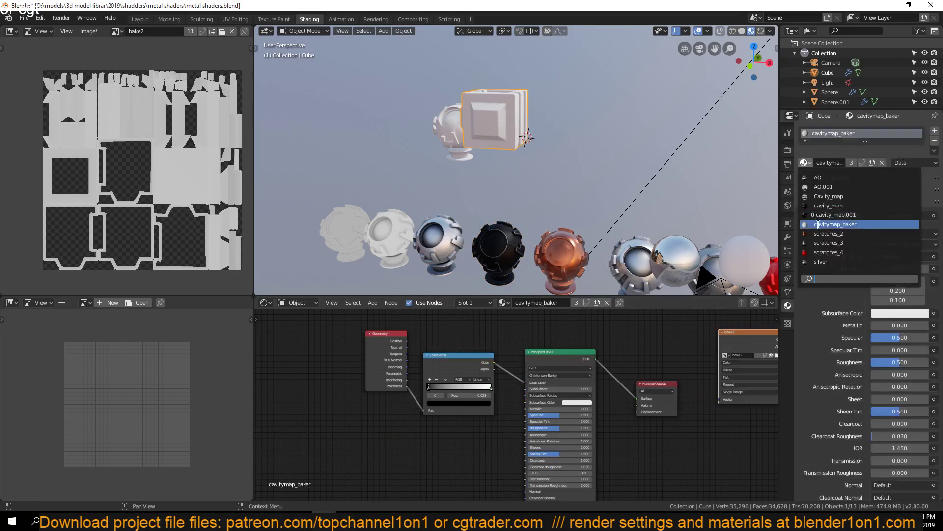
pyautogui.click(835, 205)
# - Inspect the shaded cube and make its cavity_map material a single-user copy
pyautogui.scroll(3, 550, 163)
pyautogui.keyDown('shift'); pyautogui.moveTo(551, 163); pyautogui.dragTo(556, 241, button='middle'); pyautogui.keyUp('shift')
pyautogui.keyDown('shift'); pyautogui.moveTo(503, 208); pyautogui.dragTo(493, 146, button='middle'); pyautogui.keyUp('shift')
pyautogui.scroll(-2, 477, 235)
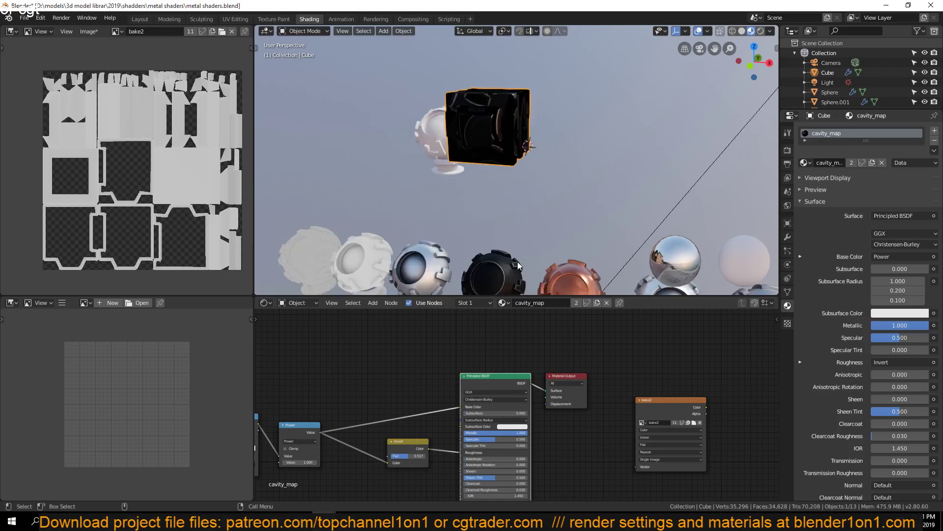
pyautogui.scroll(5, 470, 173)
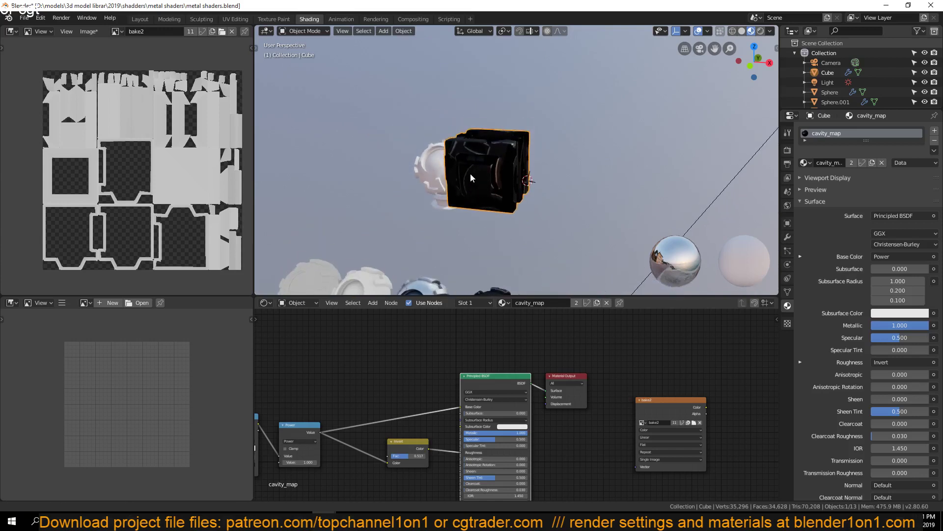
pyautogui.click(850, 163)
# - Select the black ball in the row and examine the image texture feeding its cavity_map nodes
pyautogui.scroll(-5, 568, 145)
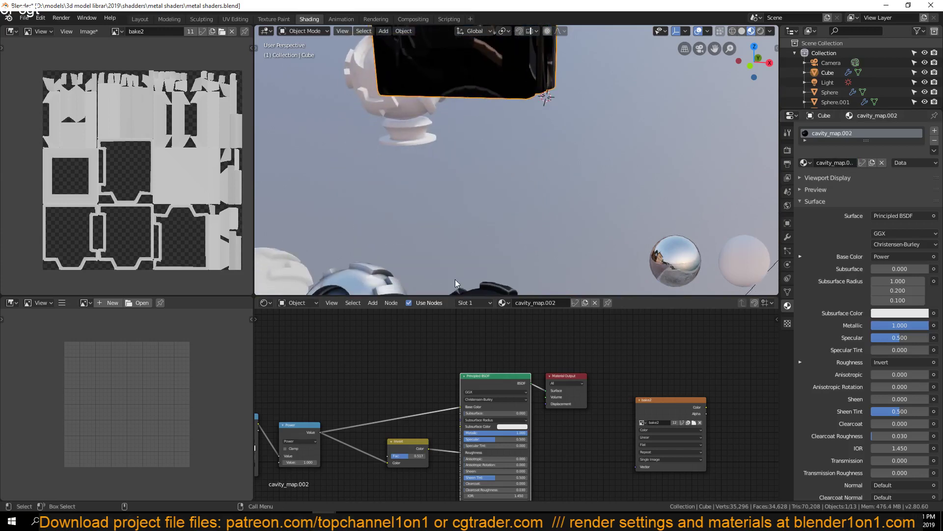
pyautogui.click(505, 256)
pyautogui.scroll(4, 569, 207)
pyautogui.scroll(3, 542, 179)
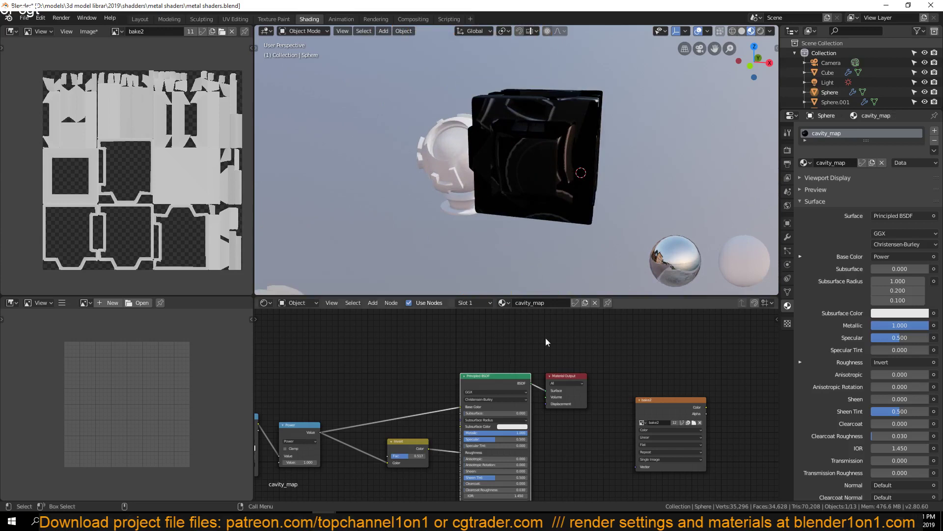
pyautogui.moveTo(580, 338); pyautogui.dragTo(653, 320, button='middle')
pyautogui.moveTo(406, 379); pyautogui.dragTo(653, 355, button='middle')
pyautogui.moveTo(435, 391); pyautogui.dragTo(524, 367, button='middle')
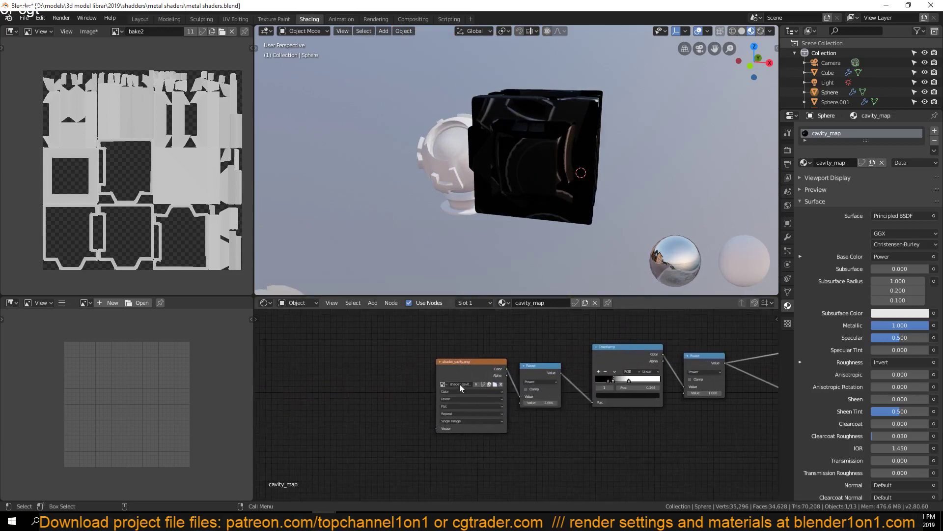
# - Replace shader_cavity.png with bake2 in the black ball's cavity_map image texture node, and switch that image to bake
pyautogui.scroll(5, 457, 387)
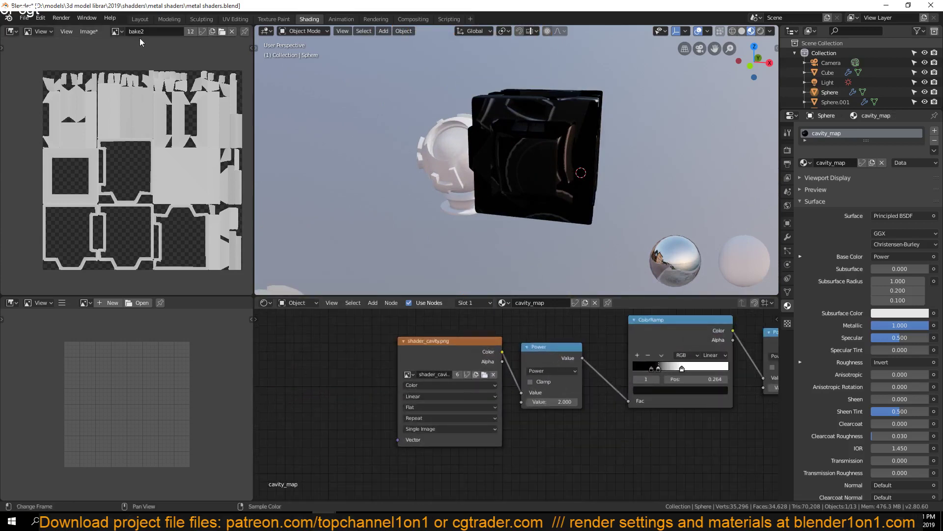
pyautogui.scroll(2, 517, 403)
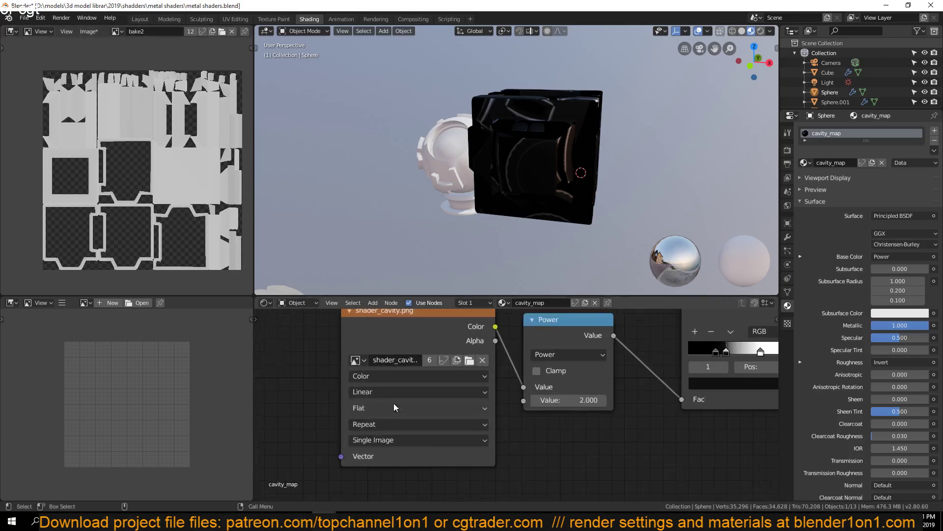
pyautogui.click(358, 360)
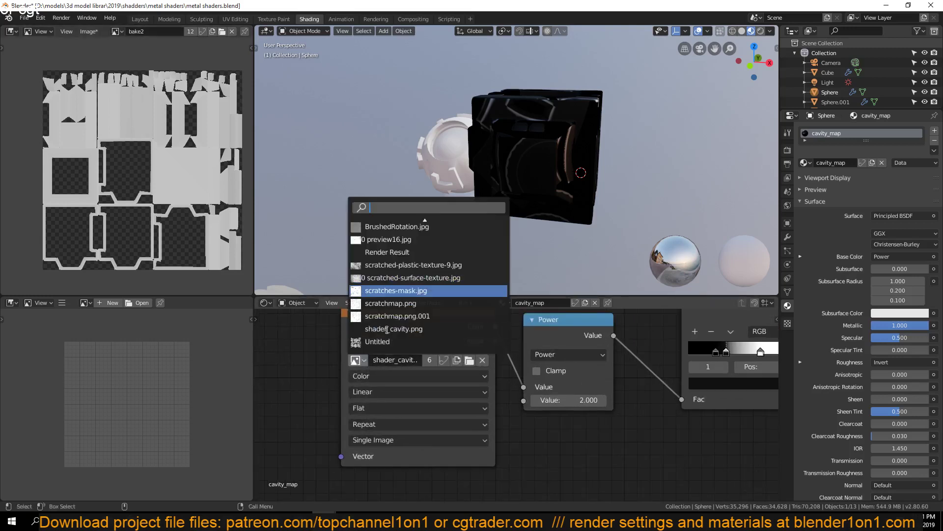
pyautogui.write('bak')
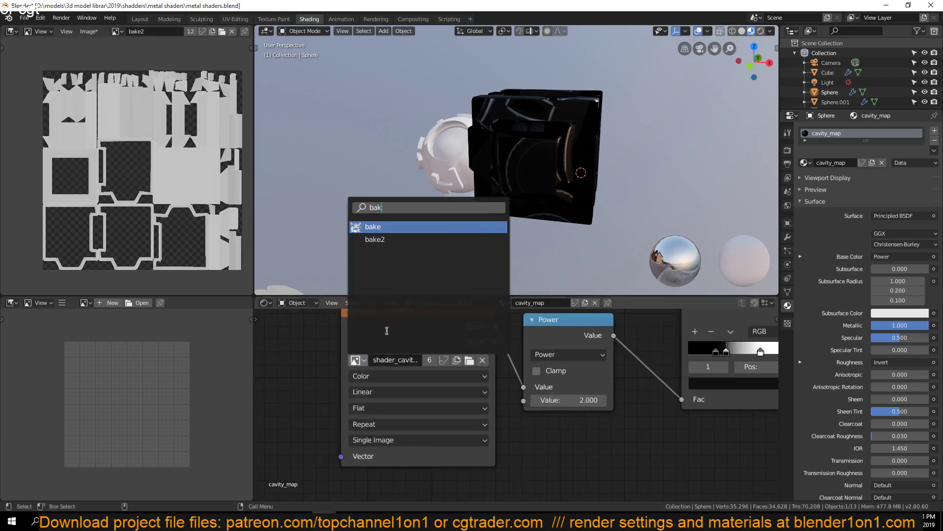
pyautogui.click(382, 238)
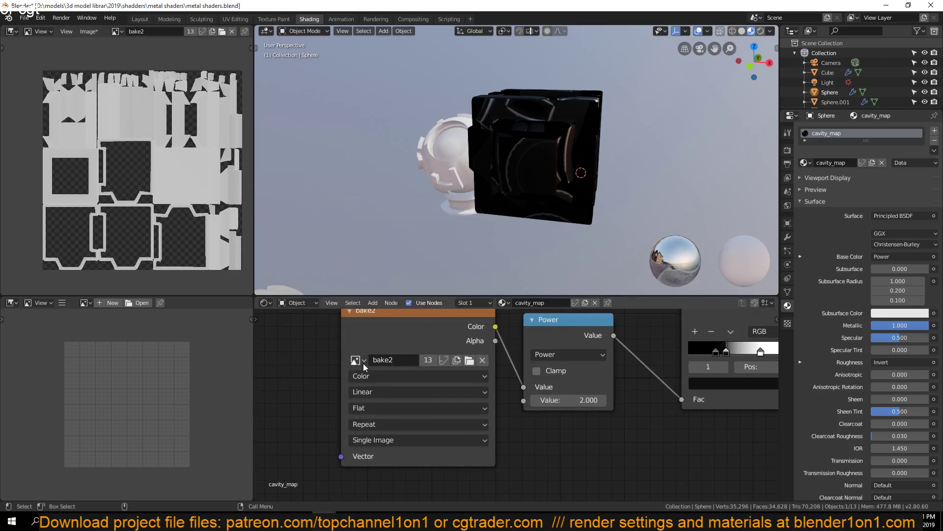
pyautogui.click(356, 361)
pyautogui.click(385, 248)
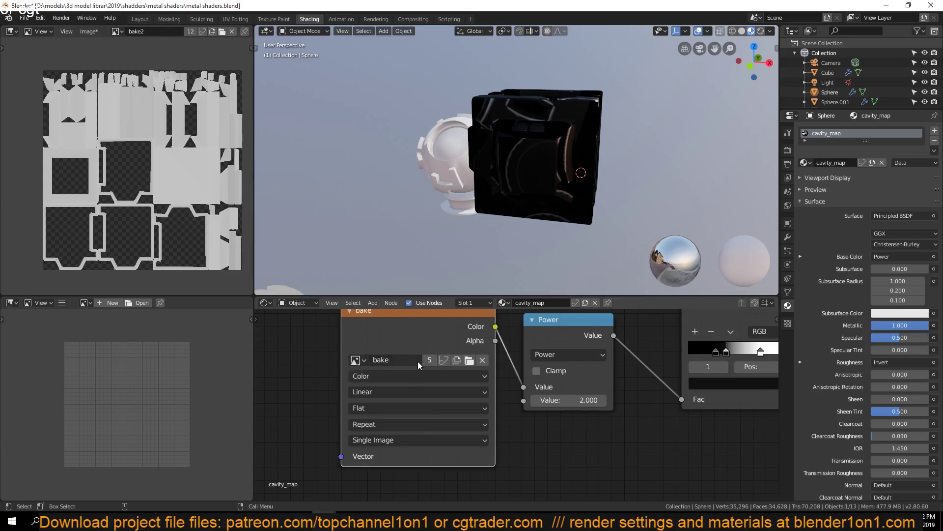
# - Save a copy of the baked bake2 image to the Desktop folder under the name cm
pyautogui.click(89, 31)
pyautogui.click(106, 121)
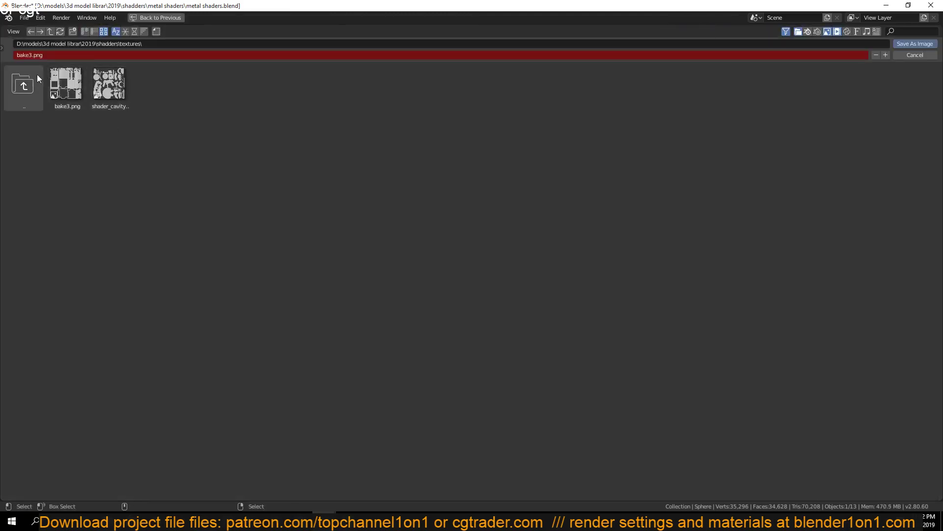
pyautogui.click(23, 85)
pyautogui.click(23, 84)
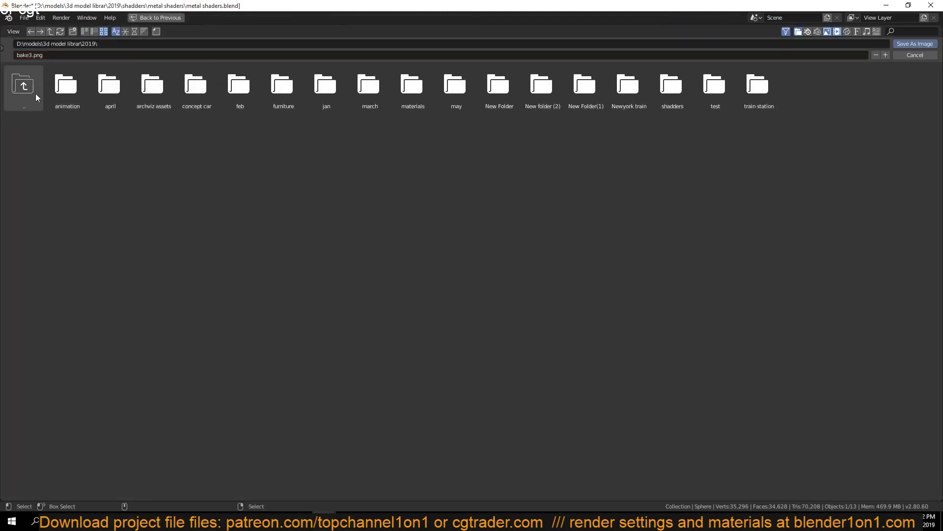
pyautogui.click(25, 100)
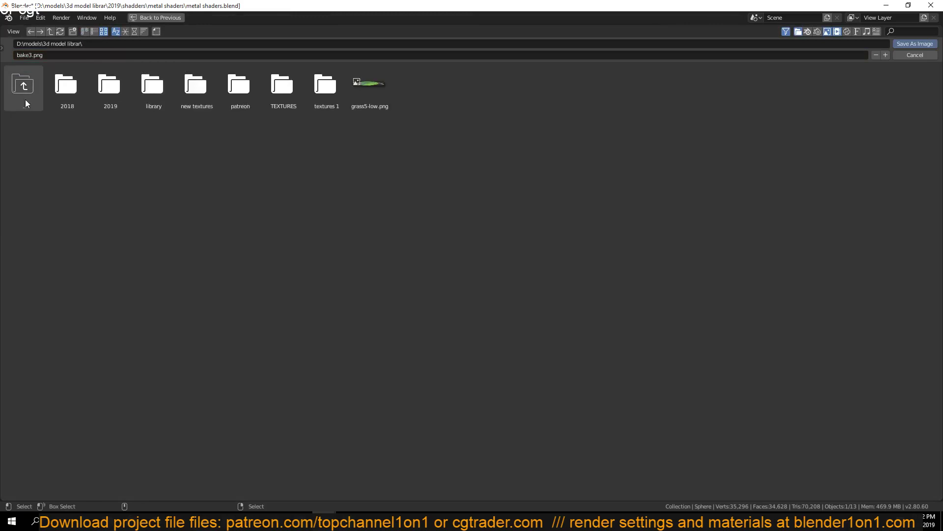
pyautogui.click(3, 52)
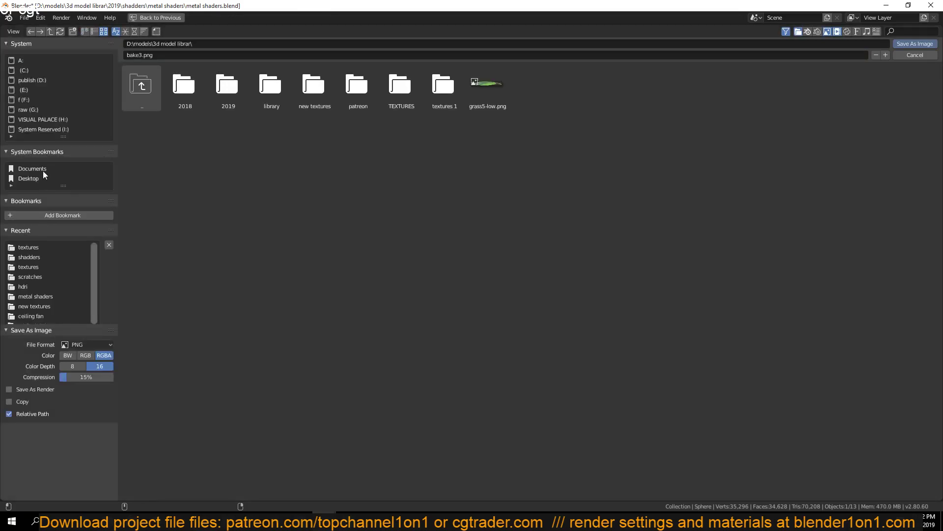
pyautogui.click(39, 178)
pyautogui.click(172, 55)
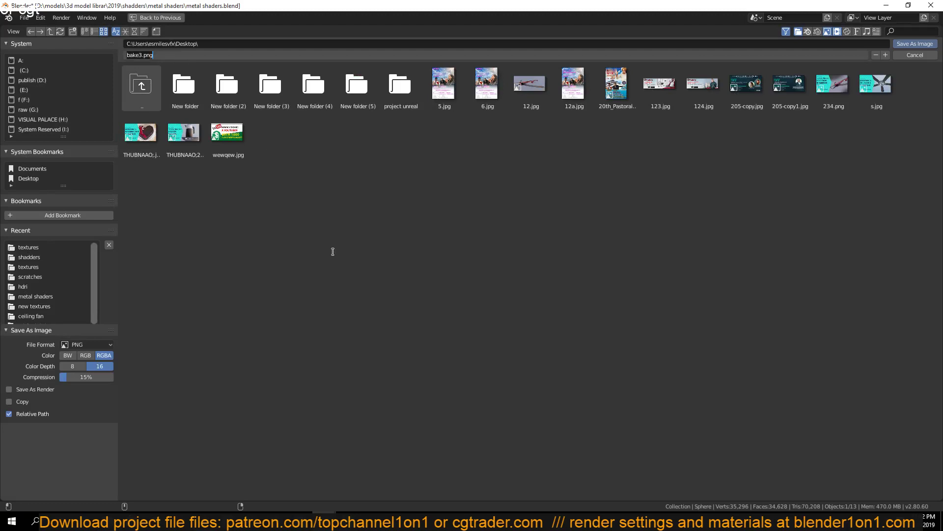
pyautogui.write('cm')
pyautogui.press('Return')
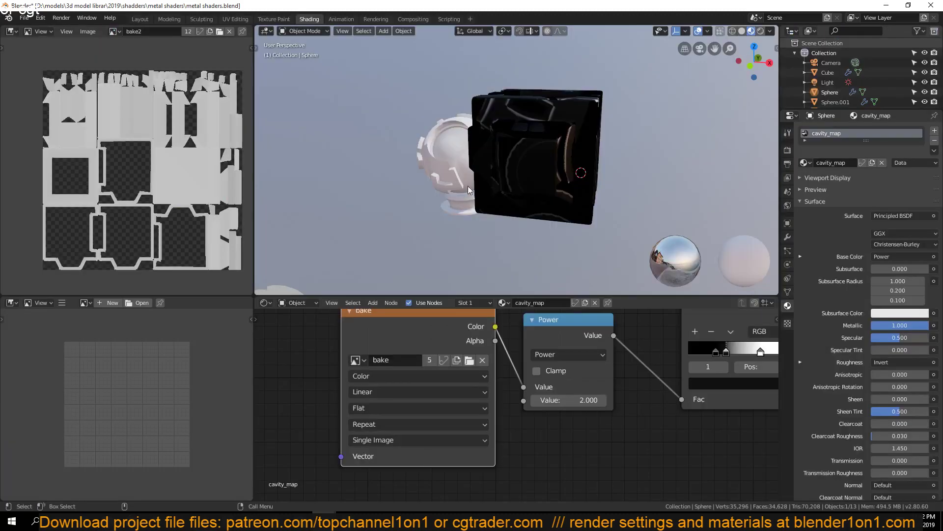
# - Open cm.png from the Desktop folder in the black ball's cavity_map image texture node
pyautogui.click(470, 360)
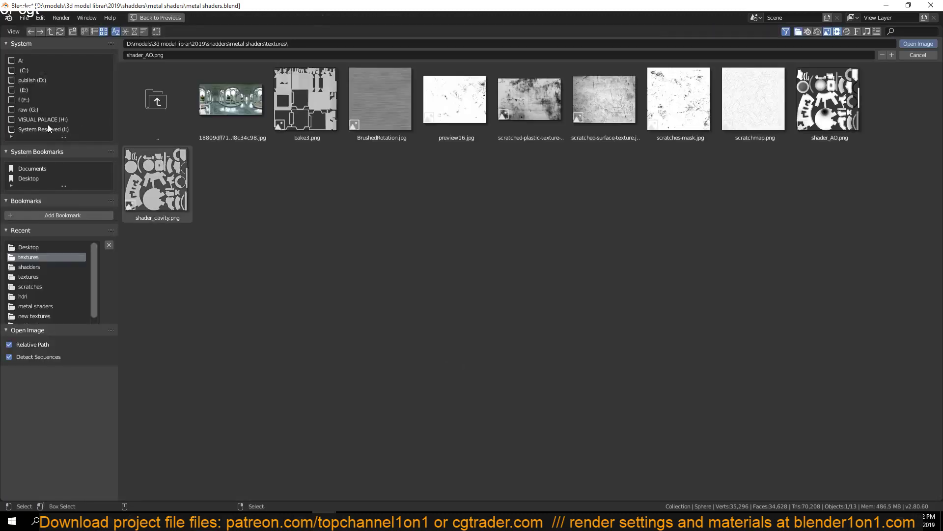
pyautogui.click(30, 181)
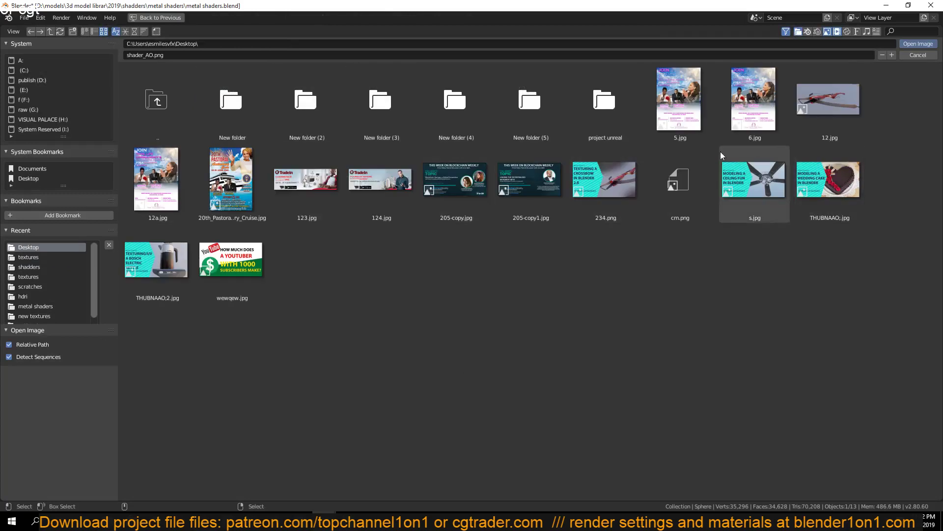
pyautogui.click(684, 178)
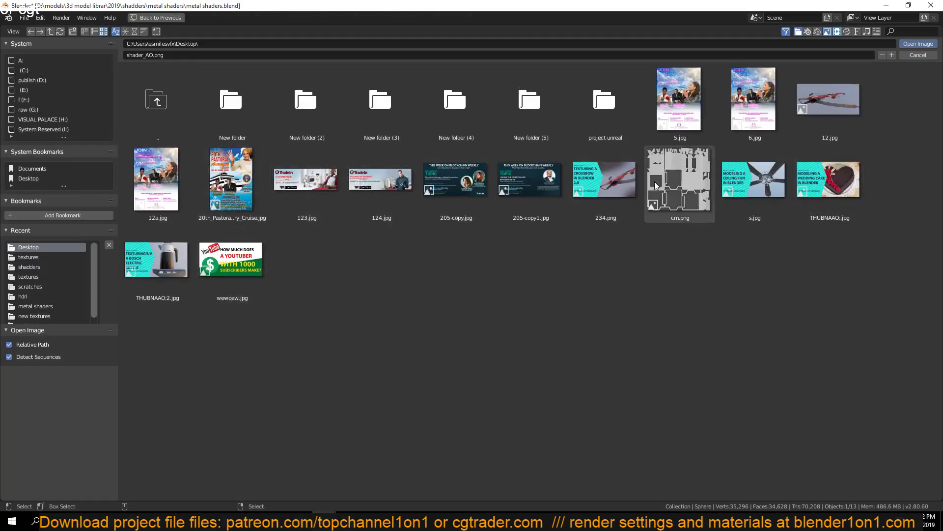
pyautogui.doubleClick(679, 172)
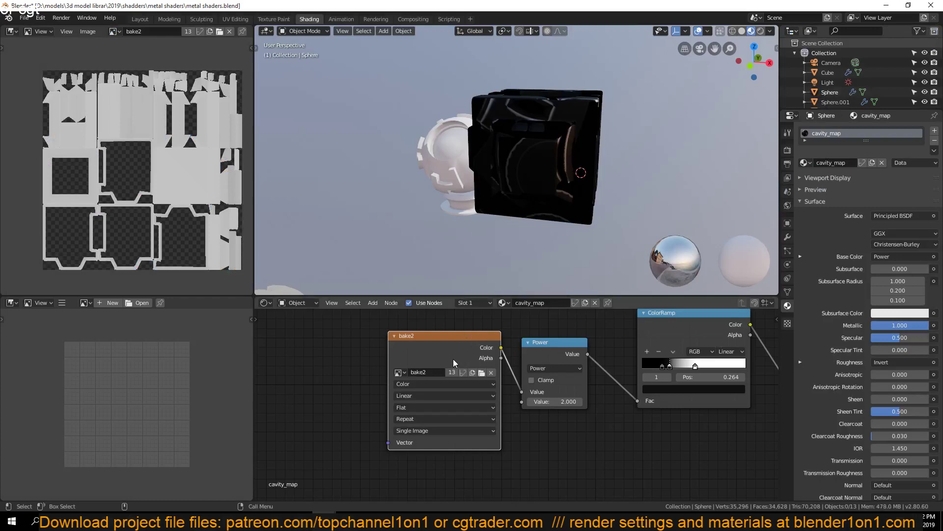
# - Reselect the black ball in the row and load shader_cavity.png from the metal shaders textures folder into its image texture node
pyautogui.scroll(-5, 547, 214)
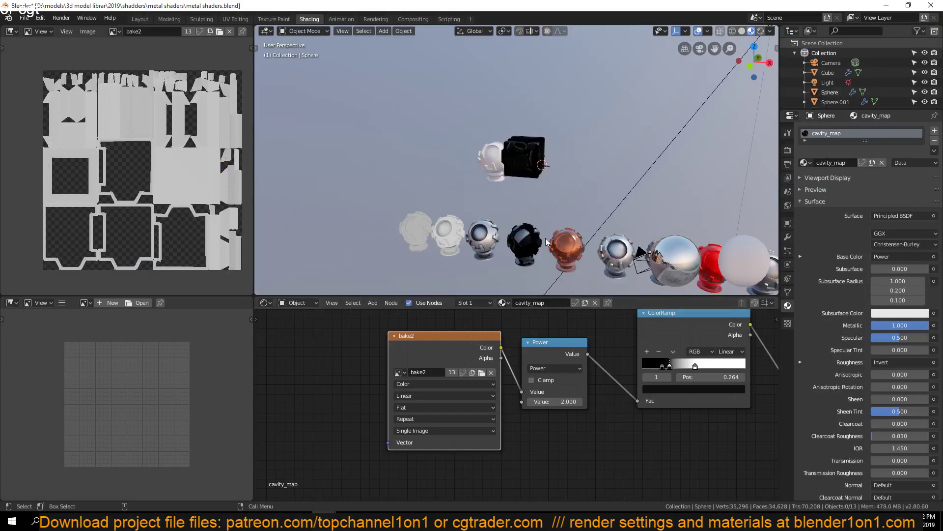
pyautogui.keyDown('shift'); pyautogui.moveTo(545, 238); pyautogui.dragTo(523, 271, button='middle'); pyautogui.keyUp('shift')
pyautogui.scroll(5, 512, 182)
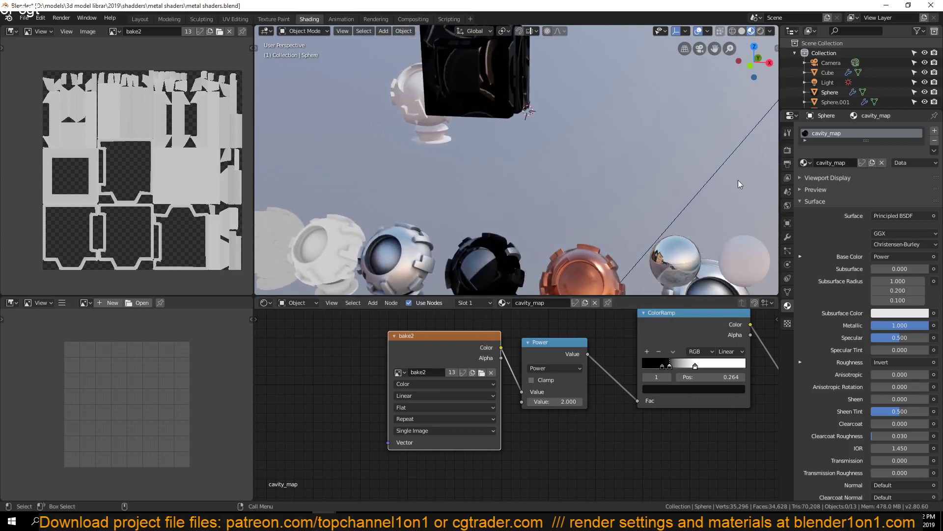
pyautogui.click(508, 83)
pyautogui.click(502, 273)
pyautogui.click(397, 372)
pyautogui.click(481, 373)
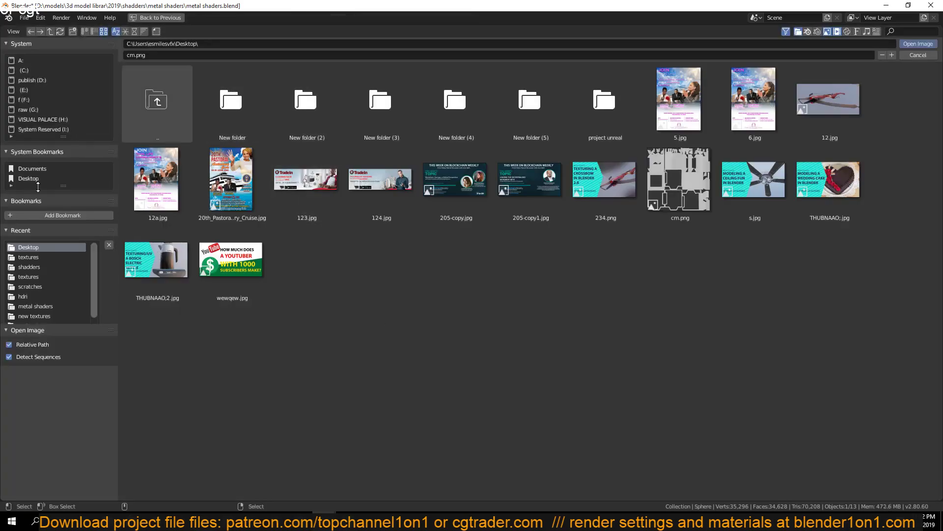
pyautogui.click(28, 257)
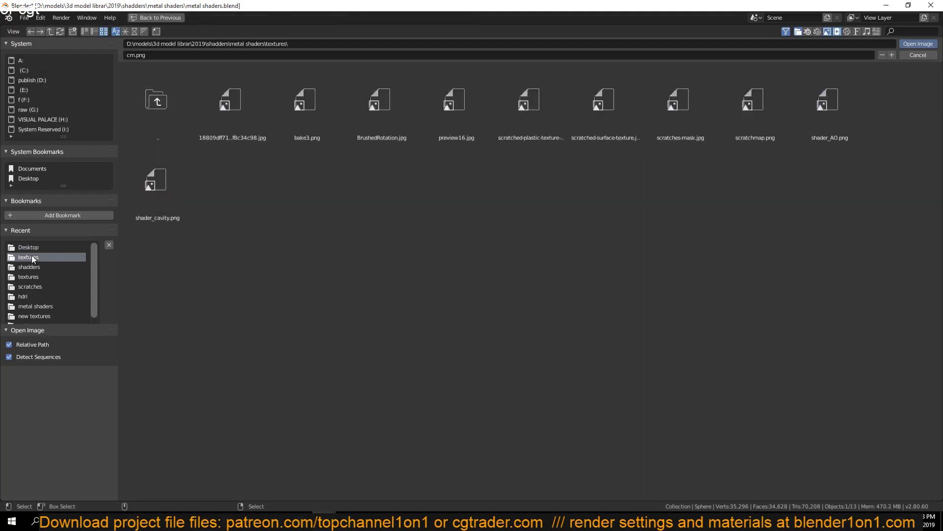
pyautogui.click(172, 186)
pyautogui.press('Return')
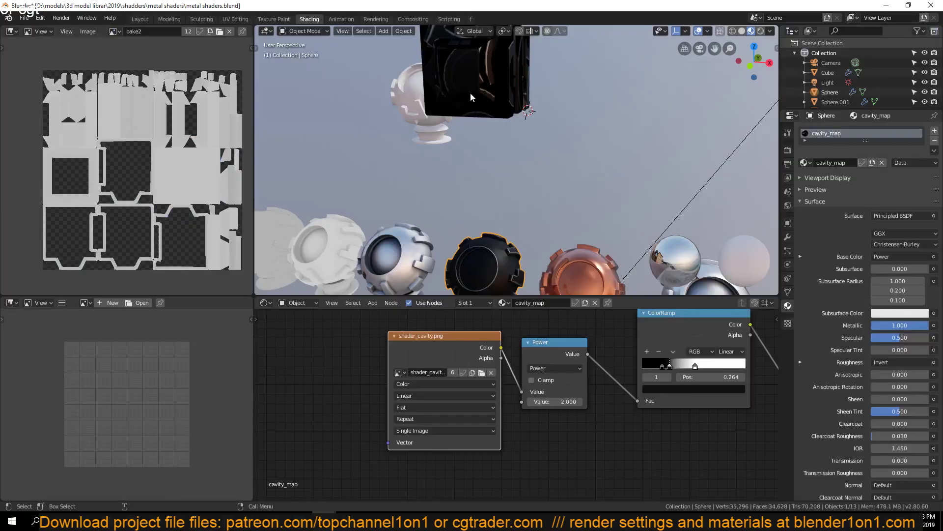
# - Select the black cube and frame it closely in the 3D view
pyautogui.click(471, 97)
pyautogui.press('KP_Decimal')
pyautogui.scroll(5, 474, 195)
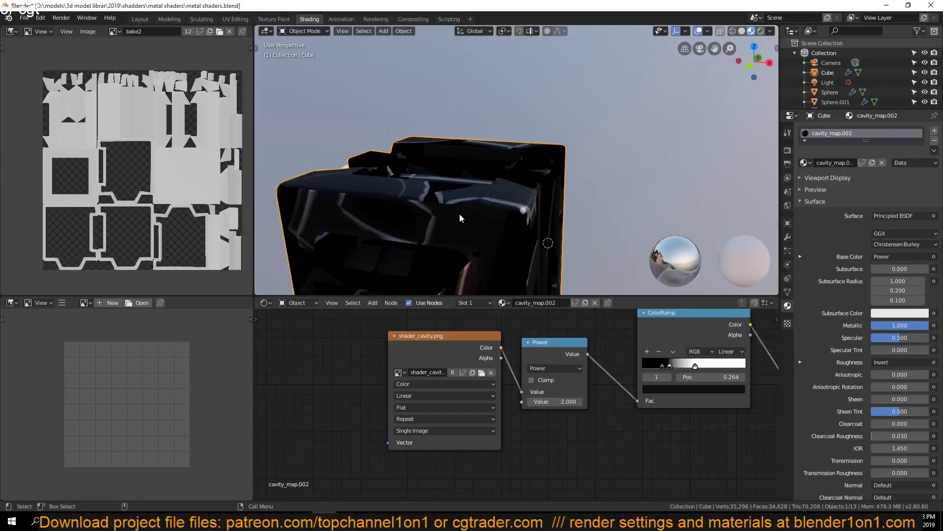
pyautogui.click(399, 371)
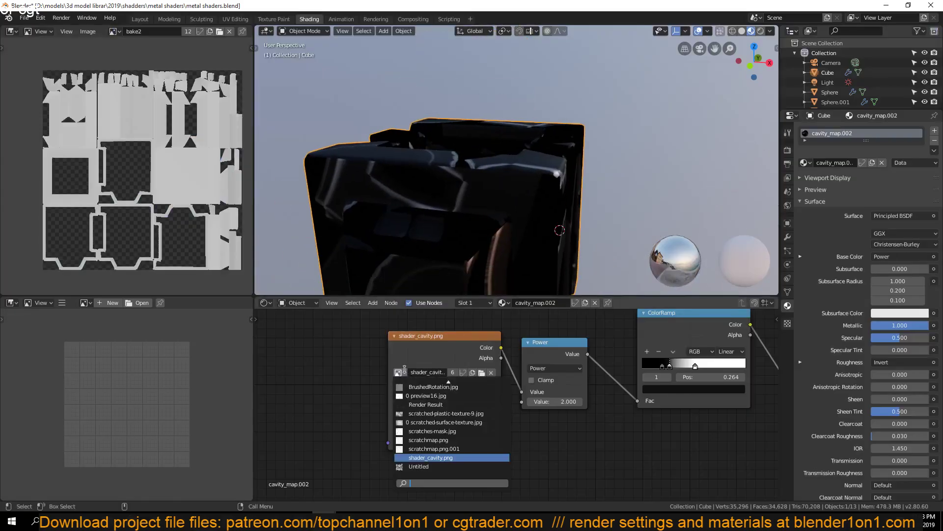
pyautogui.write('cm')
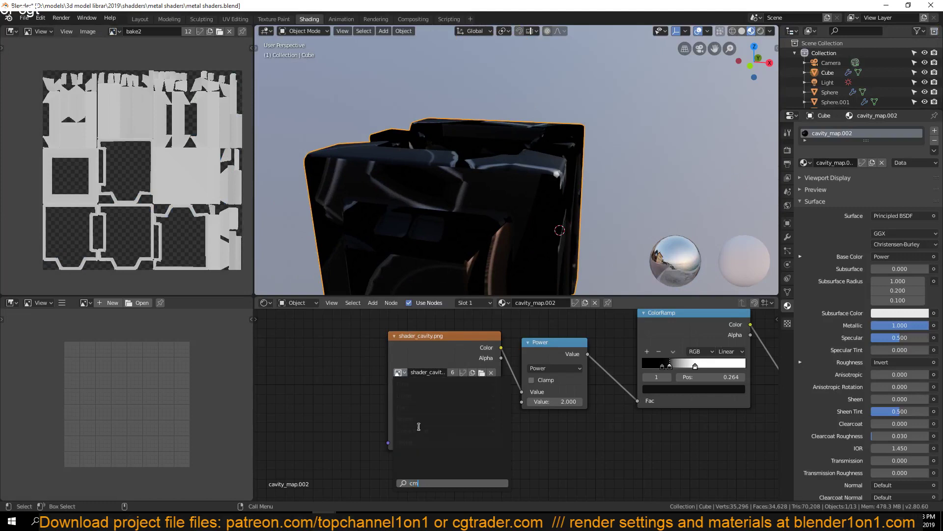
pyautogui.press('BackSpace')
pyautogui.press('BackSpace')
pyautogui.click(419, 352)
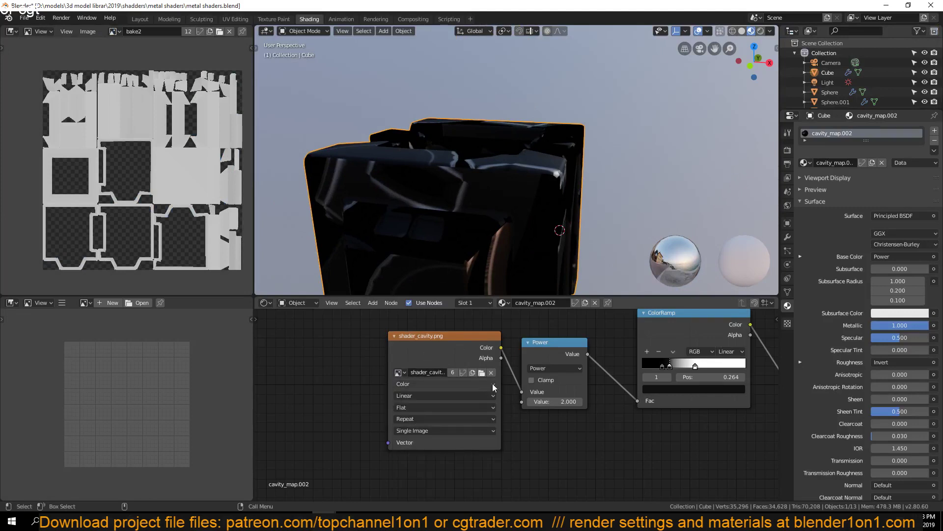
# - Open cm.png from the Desktop folder in the cube's cavity_map.002 image texture node
pyautogui.click(483, 374)
pyautogui.click(482, 372)
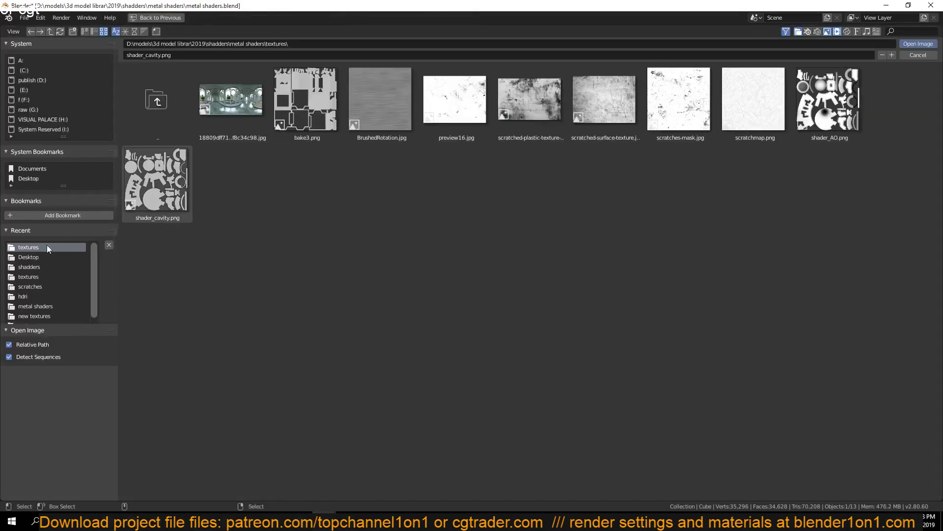
pyautogui.click(39, 257)
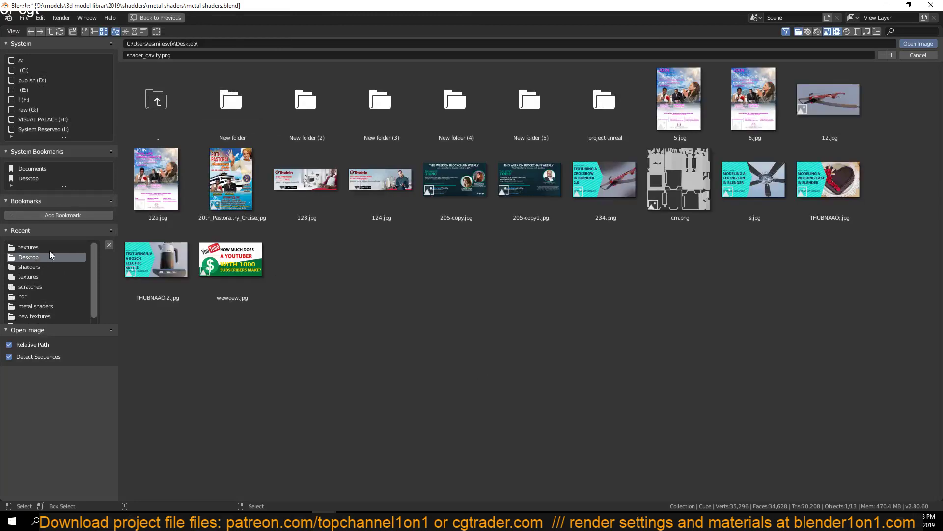
pyautogui.click(682, 201)
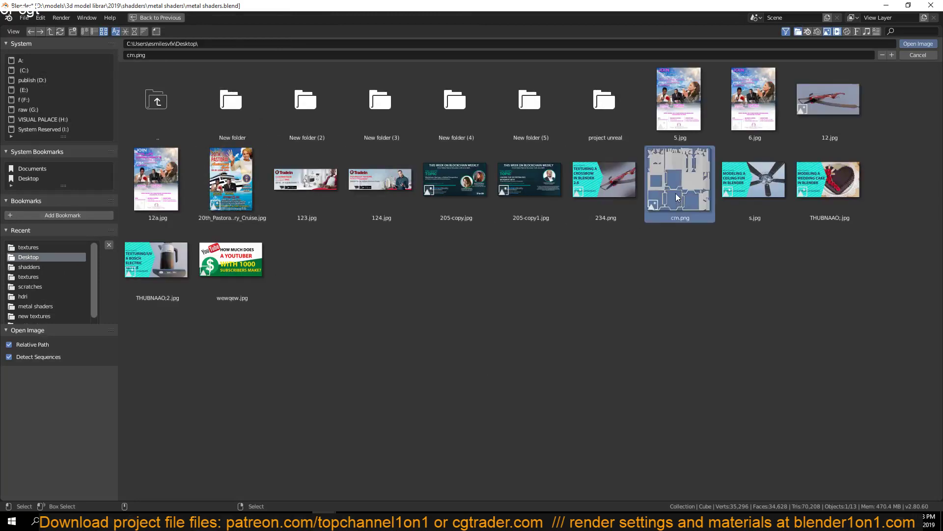
pyautogui.doubleClick(676, 193)
# - Inspect the cube's cavity shading against the row of balls, and check the red ball's material
pyautogui.moveTo(552, 190); pyautogui.dragTo(524, 127, button='middle')
pyautogui.click(622, 133)
pyautogui.click(524, 126)
pyautogui.scroll(-4, 593, 193)
pyautogui.moveTo(593, 192); pyautogui.dragTo(580, 152, button='middle')
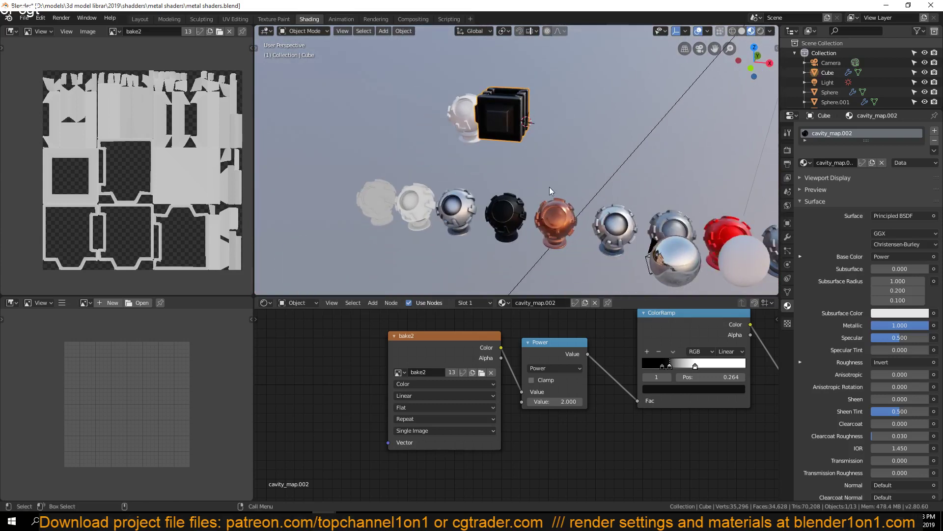
pyautogui.scroll(2, 548, 184)
pyautogui.keyDown('shift'); pyautogui.moveTo(536, 185); pyautogui.dragTo(410, 133, button='middle'); pyautogui.keyUp('shift')
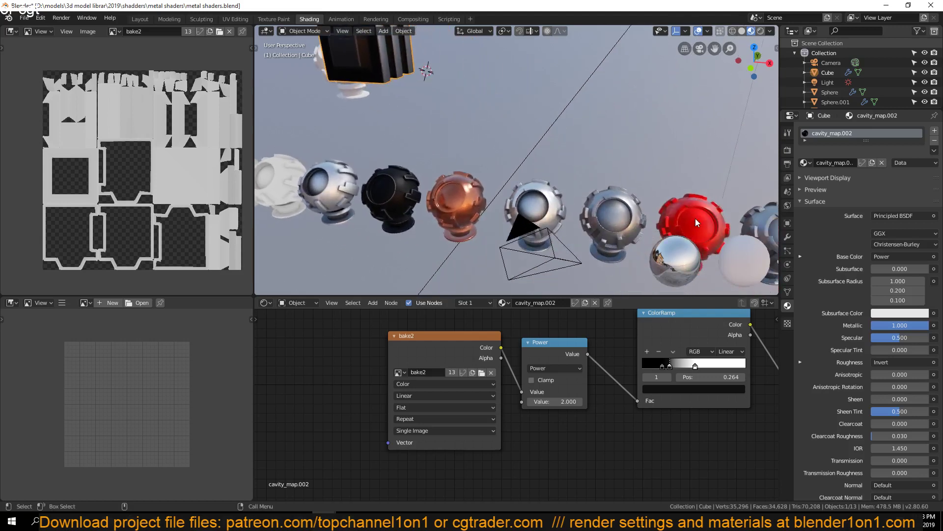
pyautogui.click(685, 225)
pyautogui.moveTo(480, 166); pyautogui.dragTo(590, 205, button='middle')
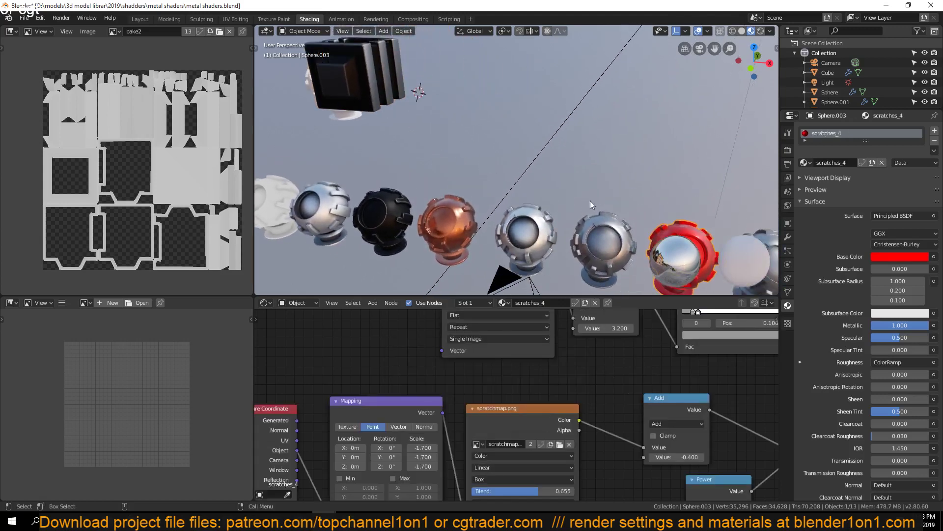
# - Replace the cube's cavity_map.002 material with scratches_4
pyautogui.click(365, 90)
pyautogui.click(806, 162)
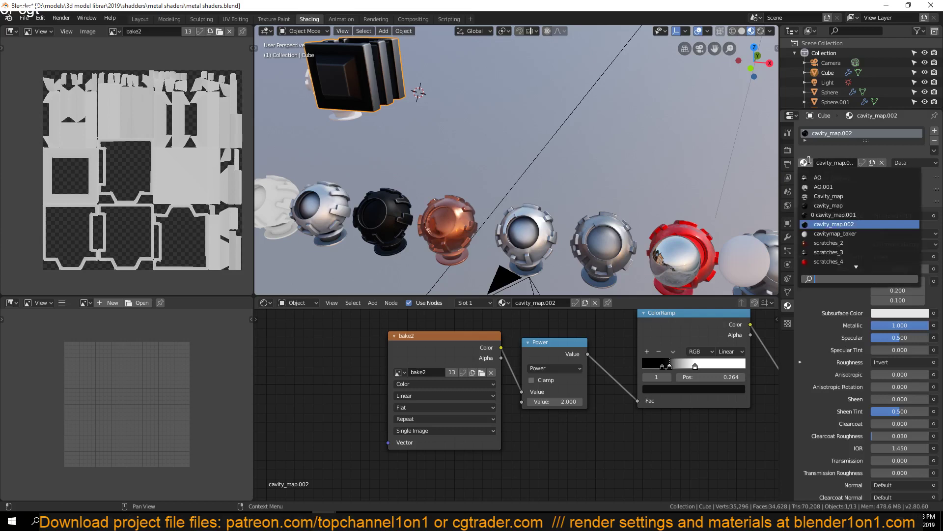
pyautogui.click(835, 260)
pyautogui.moveTo(767, 237); pyautogui.dragTo(431, 166, button='middle')
pyautogui.scroll(5, 506, 182)
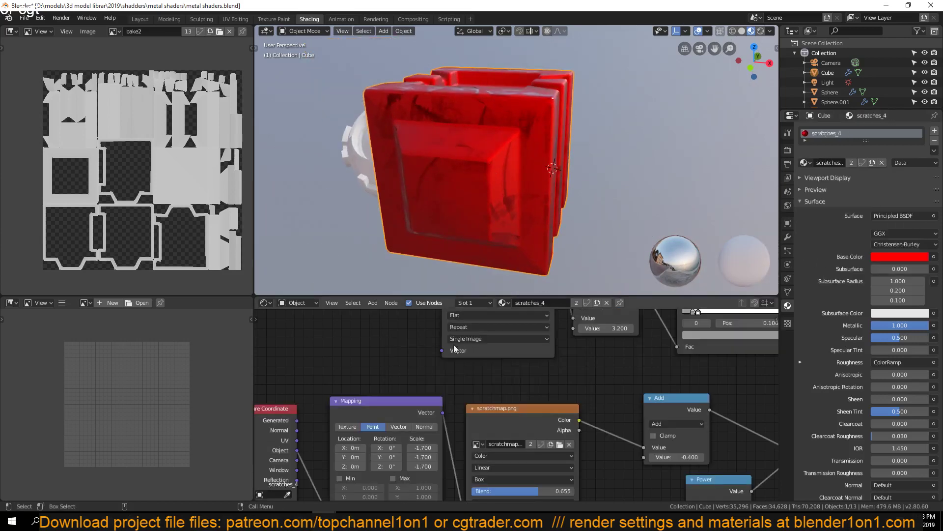
# - Find the shader_cavity.png texture node in the cube's scratches_4 material, and make that material a single-user copy
pyautogui.moveTo(417, 391); pyautogui.dragTo(602, 382, button='middle')
pyautogui.moveTo(686, 349); pyautogui.dragTo(513, 442, button='middle')
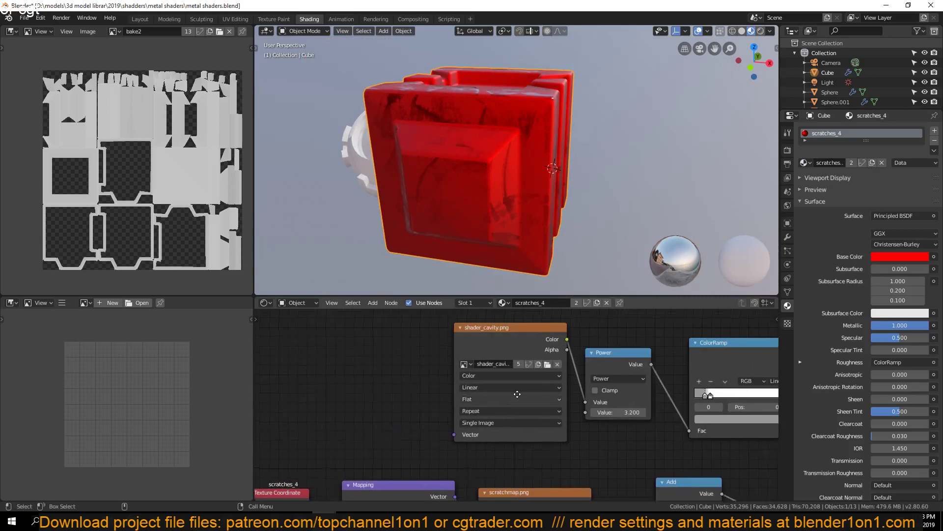
pyautogui.click(851, 163)
# - Replace shader_cavity.png with cm.png from the Desktop folder in the red cube's image texture node
pyautogui.scroll(-5, 635, 160)
pyautogui.scroll(2, 627, 153)
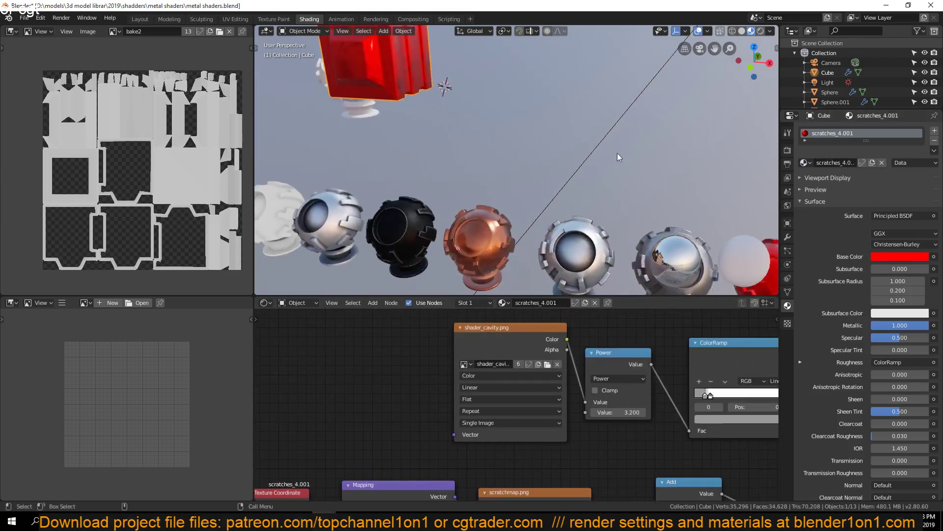
pyautogui.scroll(-4, 634, 187)
pyautogui.scroll(5, 621, 192)
pyautogui.keyDown('shift'); pyautogui.moveTo(459, 130); pyautogui.dragTo(539, 207, button='middle'); pyautogui.keyUp('shift')
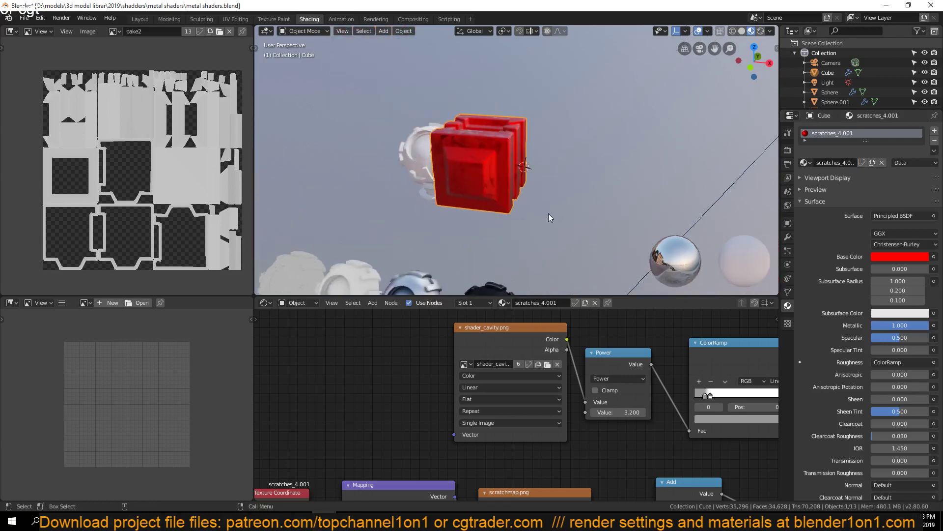
pyautogui.scroll(5, 539, 207)
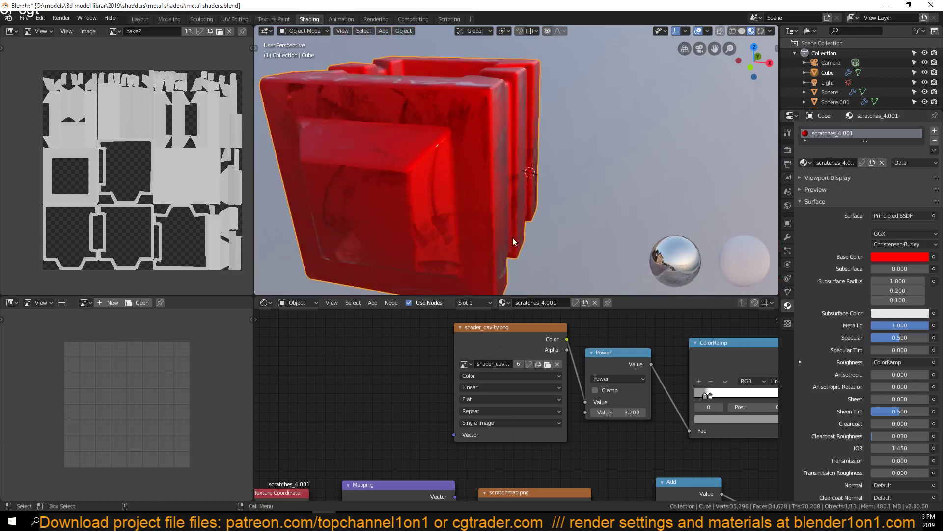
pyautogui.click(547, 364)
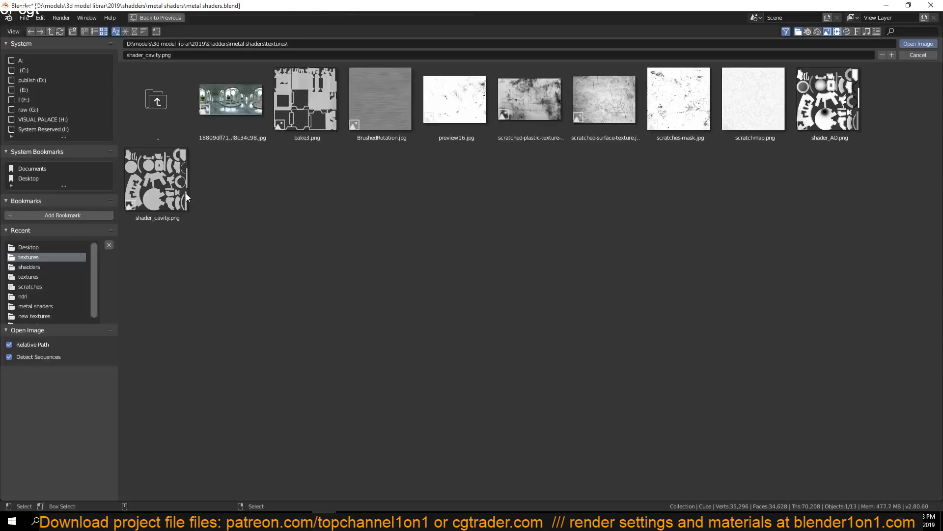
pyautogui.click(37, 177)
pyautogui.click(708, 177)
pyautogui.doubleClick(704, 173)
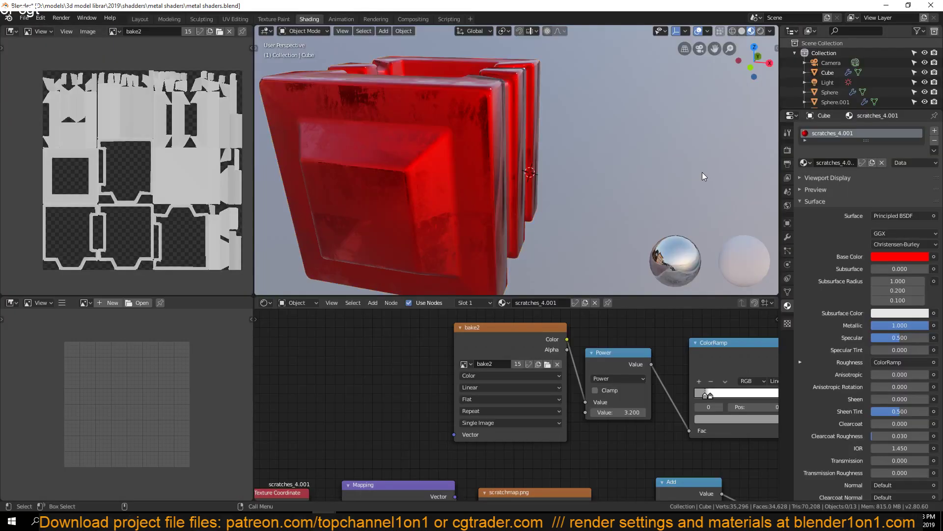
# - Check the ball with the AO material, reselect the red cube to inspect its scratches, and save the file
pyautogui.moveTo(439, 221); pyautogui.dragTo(548, 84, button='middle')
pyautogui.click(400, 223)
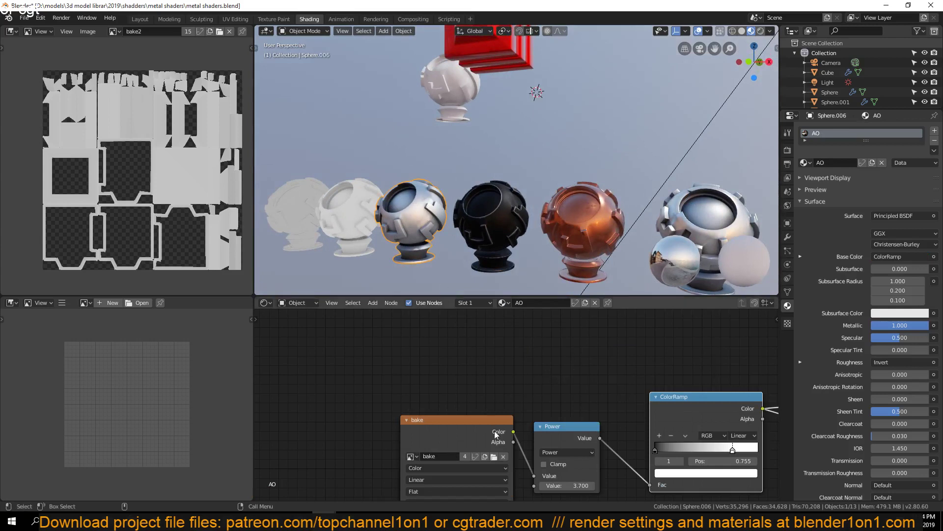
pyautogui.click(495, 75)
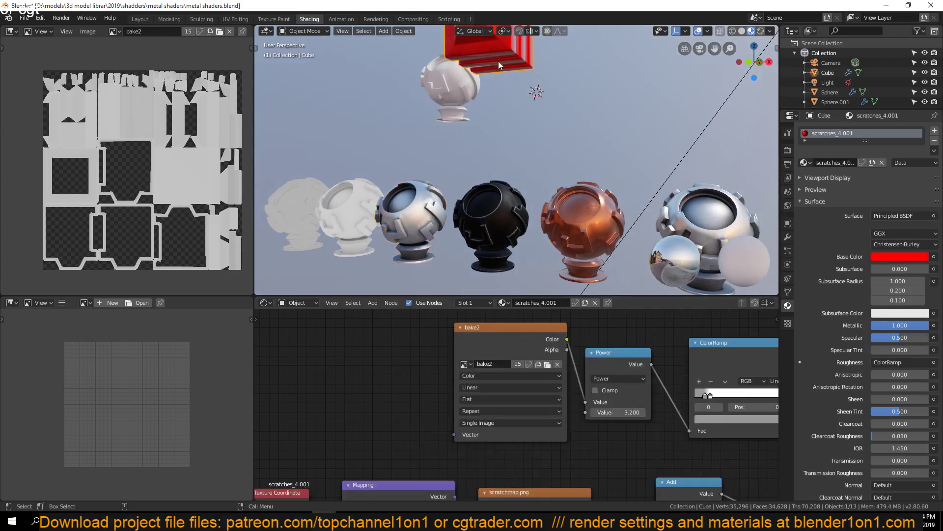
pyautogui.moveTo(456, 164); pyautogui.dragTo(489, 202, button='middle')
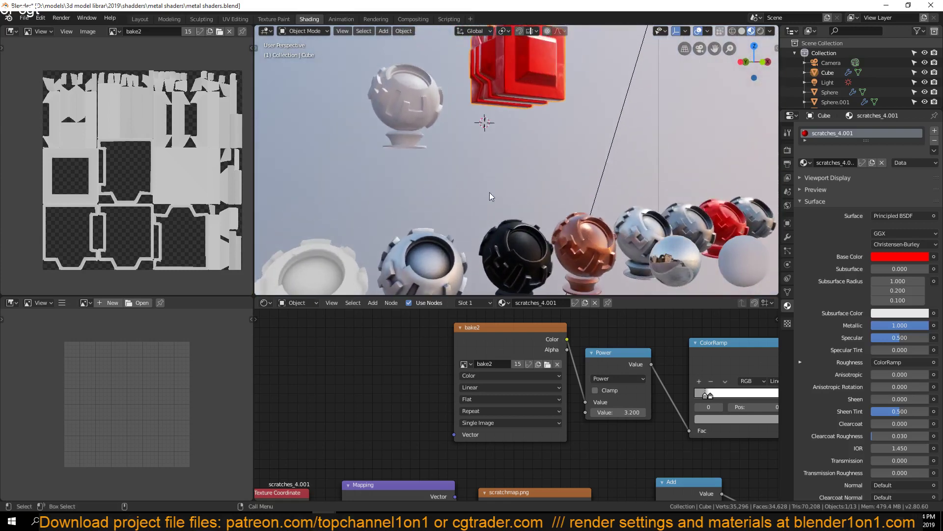
pyautogui.moveTo(489, 247); pyautogui.dragTo(545, 214, button='middle')
pyautogui.hotkey('ctrl', 's')
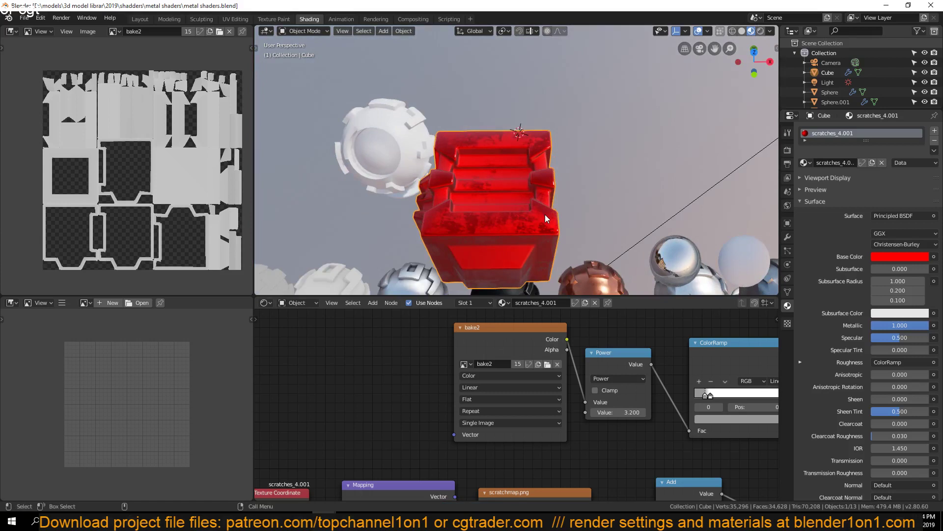
pyautogui.hotkey('ctrl', 's')
# - Examine the materials of the black, copper, silver and red shader balls one after another
pyautogui.moveTo(545, 215); pyautogui.dragTo(518, 142, button='middle')
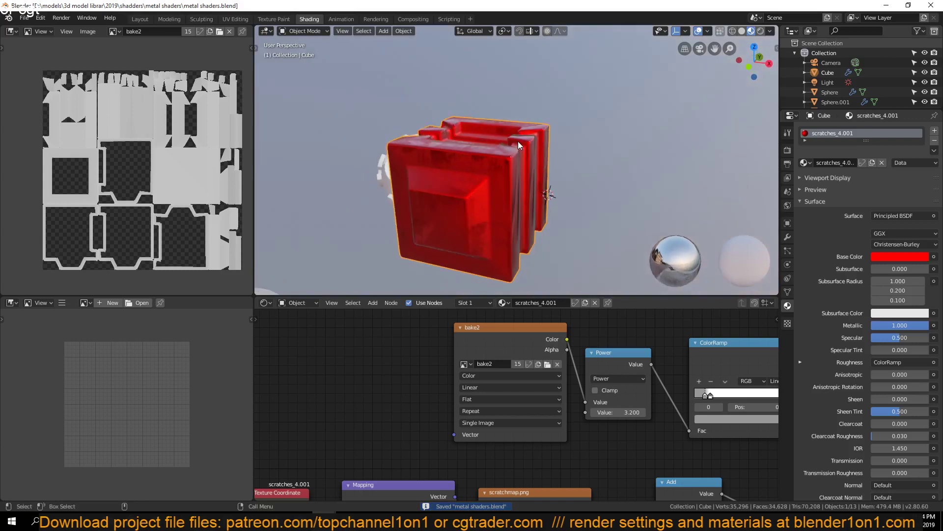
pyautogui.scroll(-5, 518, 142)
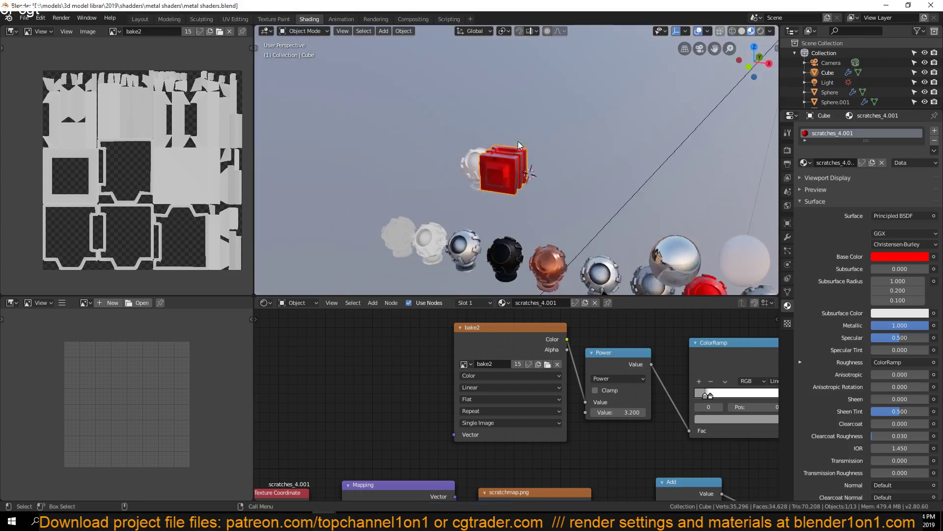
pyautogui.keyDown('shift'); pyautogui.moveTo(497, 209); pyautogui.dragTo(440, 102, button='middle'); pyautogui.keyUp('shift')
pyautogui.click(459, 142)
pyautogui.scroll(3, 444, 162)
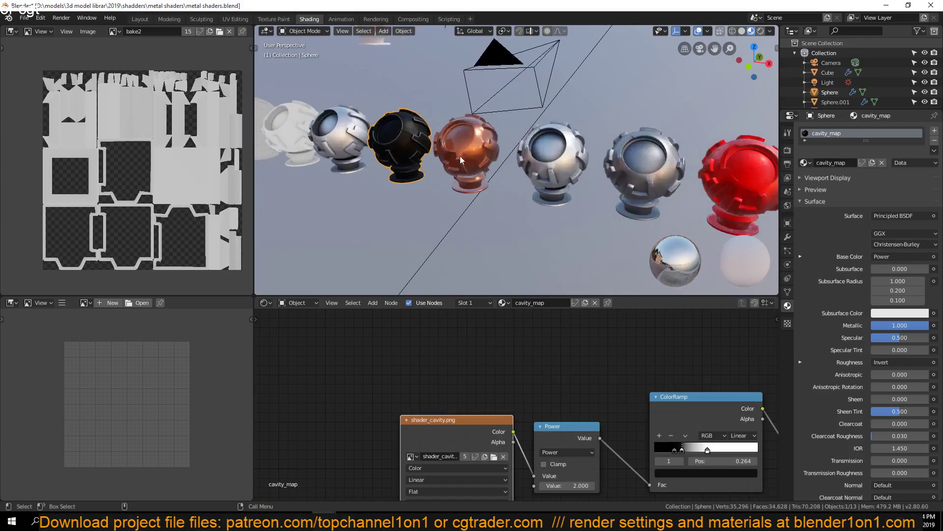
pyautogui.click(484, 148)
pyautogui.click(559, 161)
pyautogui.click(646, 168)
pyautogui.click(748, 176)
# - Examine the full scratches_4 node tree of the red ball
pyautogui.moveTo(748, 176); pyautogui.dragTo(582, 182, button='middle')
pyautogui.scroll(-5, 571, 391)
pyautogui.moveTo(570, 390); pyautogui.dragTo(517, 321, button='middle')
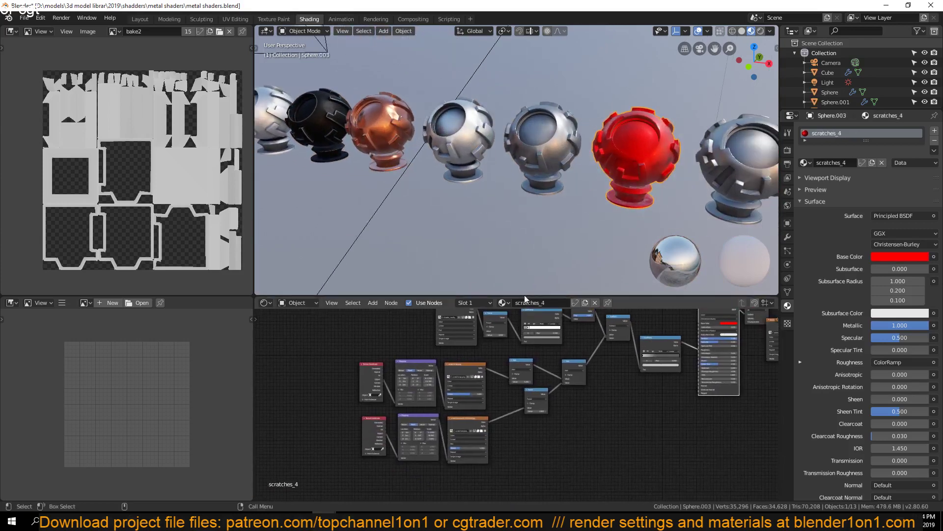
pyautogui.moveTo(619, 362); pyautogui.dragTo(563, 435, button='middle')
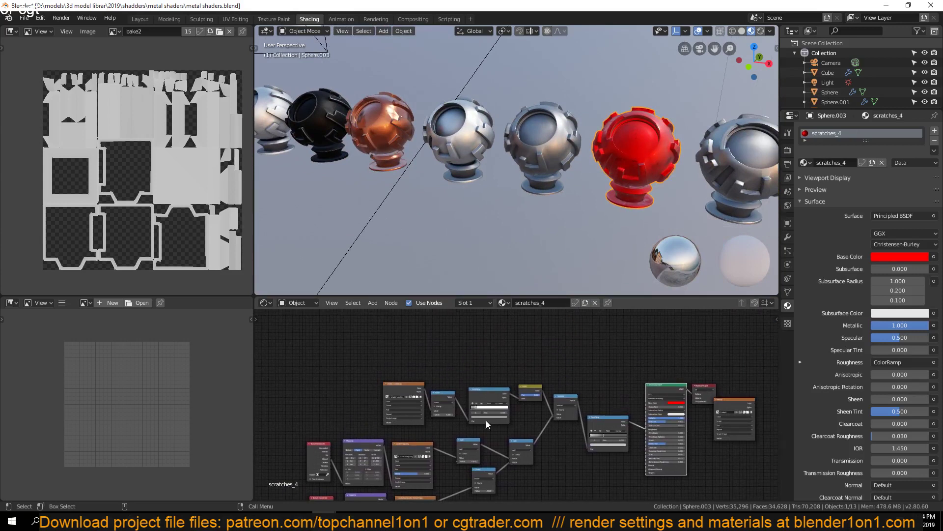
pyautogui.moveTo(627, 386); pyautogui.dragTo(707, 346, button='middle')
pyautogui.moveTo(546, 440); pyautogui.dragTo(447, 468, button='middle')
# - Pack all external files into metal shaders.blend, saving the file before and after packing
pyautogui.hotkey('ctrl', 's')
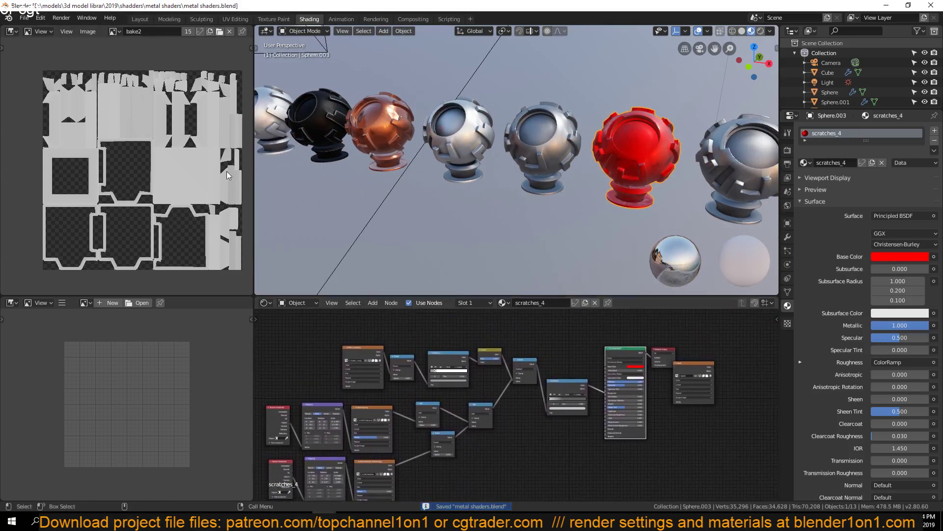
pyautogui.click(23, 18)
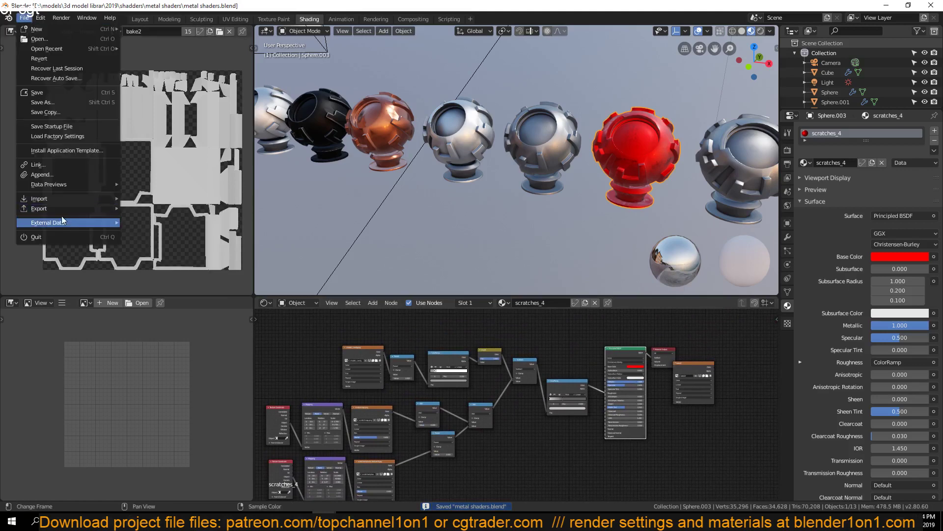
pyautogui.moveTo(101, 222)
pyautogui.click(158, 237)
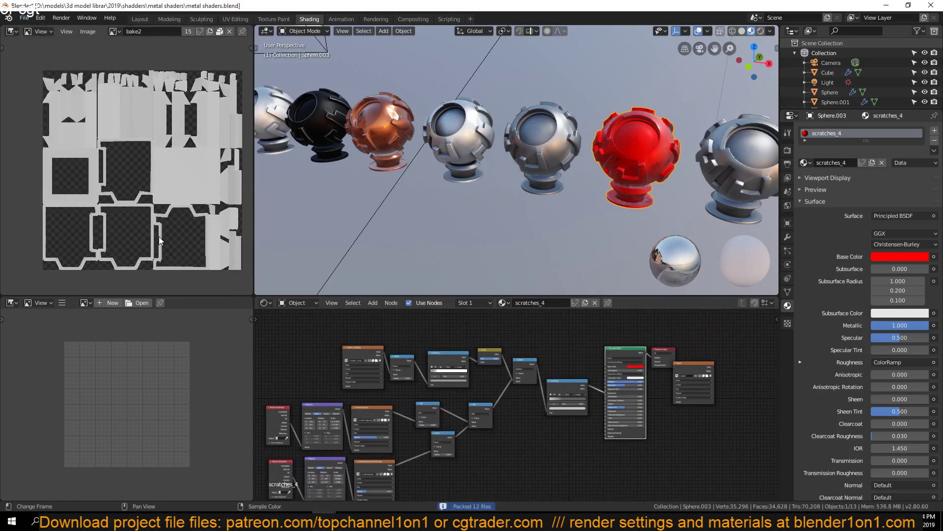
pyautogui.hotkey('ctrl', 's')
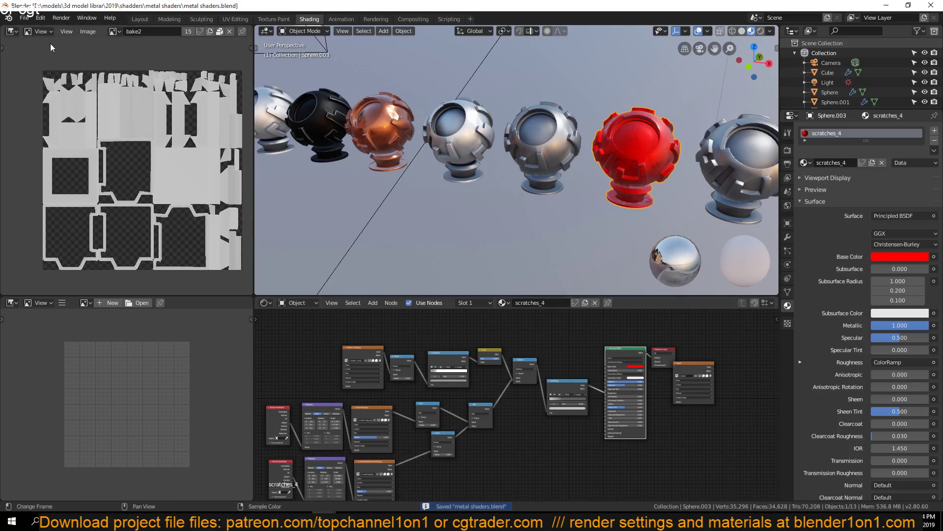
# - Copy the red cube with its scratches_4.001 material and paste it into the scene in the other Blender window
pyautogui.moveTo(456, 190); pyautogui.dragTo(384, 222, button='middle')
pyautogui.moveTo(468, 132); pyautogui.dragTo(446, 208, button='middle')
pyautogui.scroll(5, 460, 195)
pyautogui.click(365, 165)
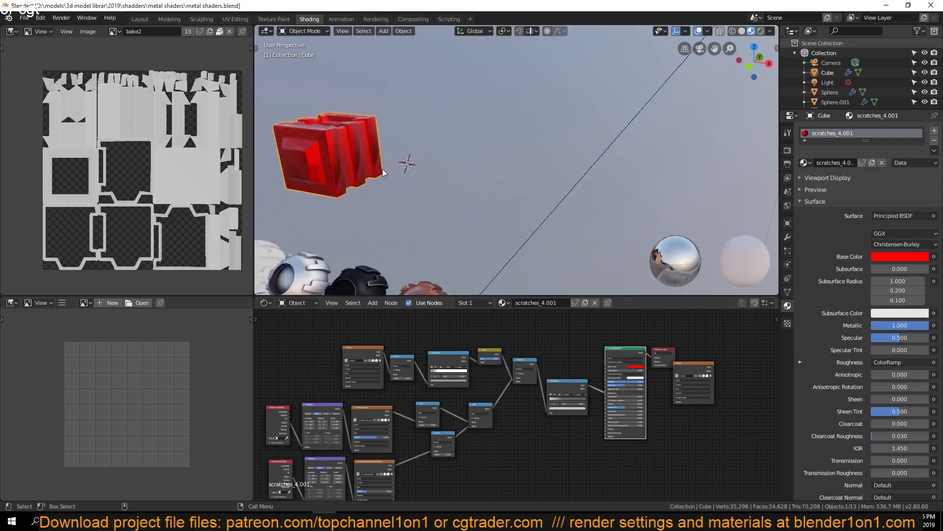
pyautogui.click(364, 494)
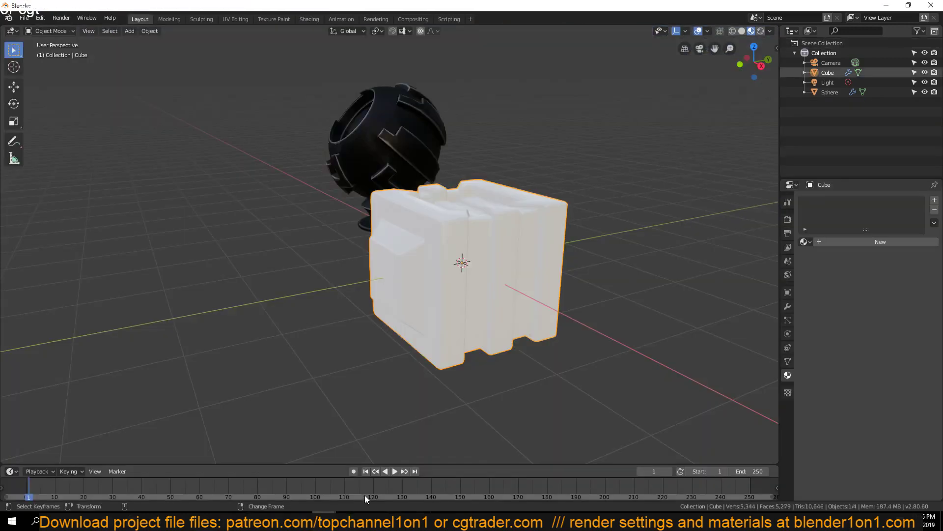
pyautogui.click(596, 273)
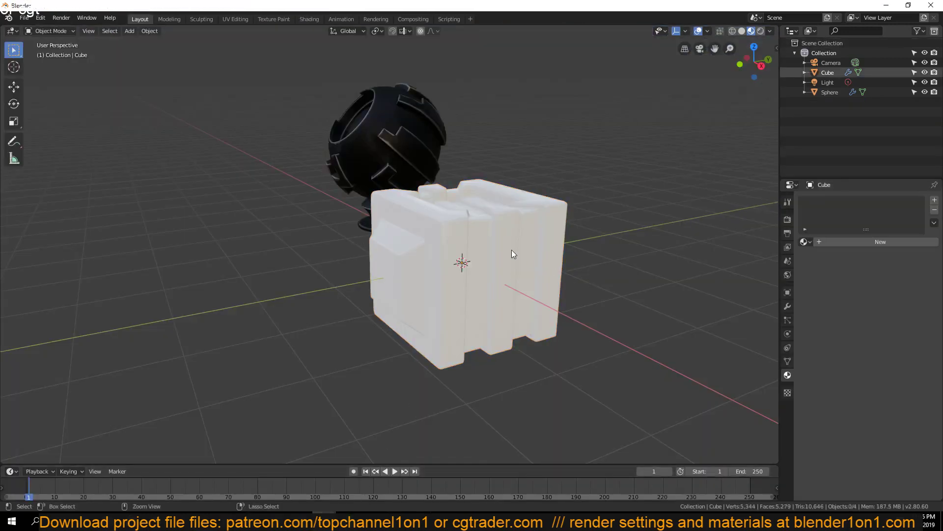
pyautogui.hotkey('ctrl', 'v')
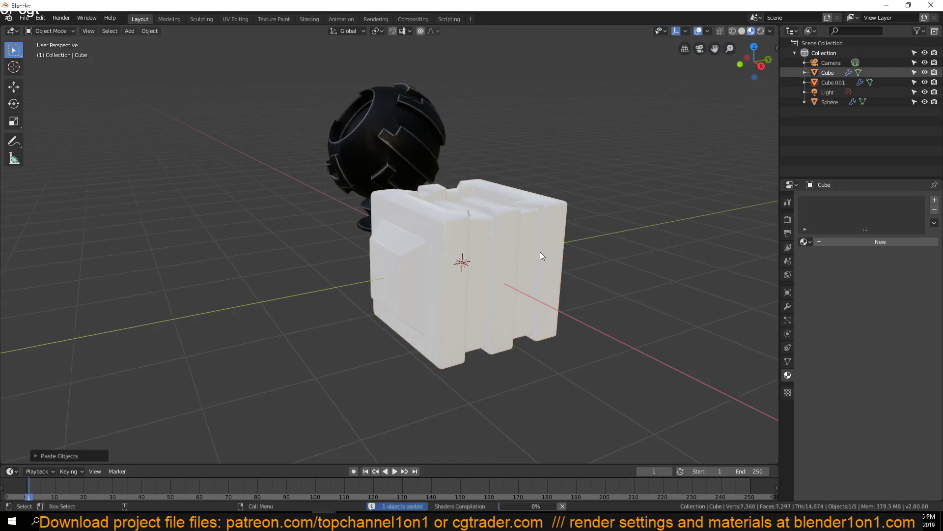
# - Inspect the pasted red cube and its material above the white cube, and cancel saving the untitled scene
pyautogui.moveTo(538, 250)
pyautogui.mouseDown(button='middle')
pyautogui.moveTo(556, 267)
pyautogui.moveTo(536, 251)
pyautogui.mouseUp(button='middle')
pyautogui.click(449, 276)
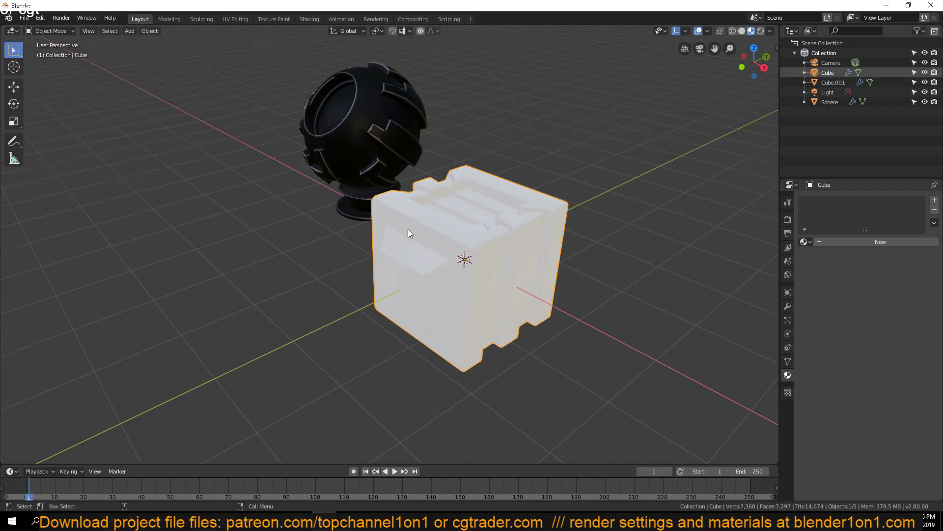
pyautogui.scroll(-10, 409, 242)
pyautogui.scroll(4, 409, 193)
pyautogui.click(417, 106)
pyautogui.scroll(6, 427, 275)
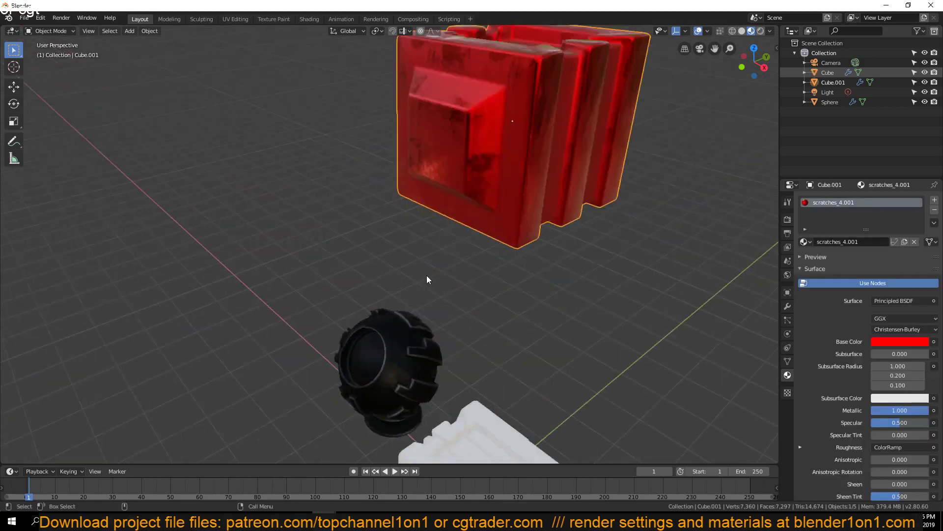
pyautogui.scroll(-4, 420, 283)
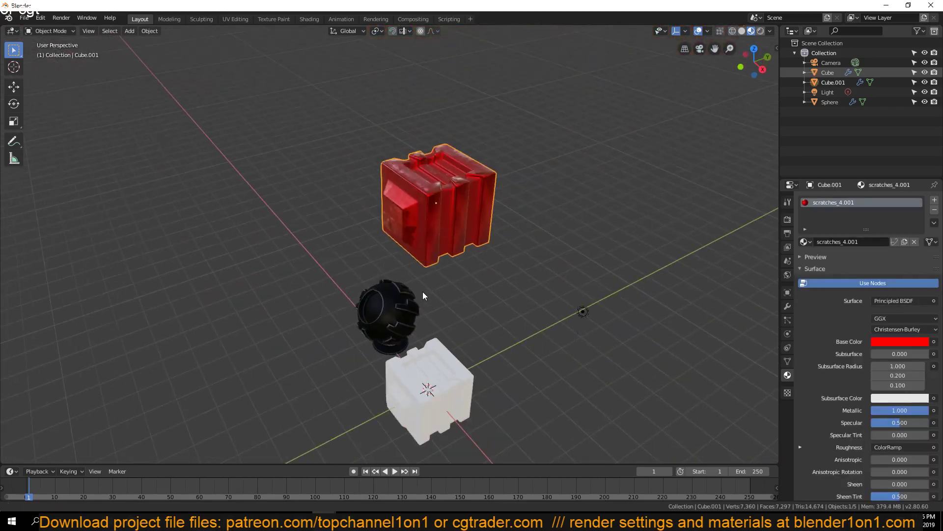
pyautogui.scroll(1, 411, 275)
pyautogui.scroll(4, 418, 268)
pyautogui.scroll(-5, 427, 258)
pyautogui.hotkey('ctrl', 's')
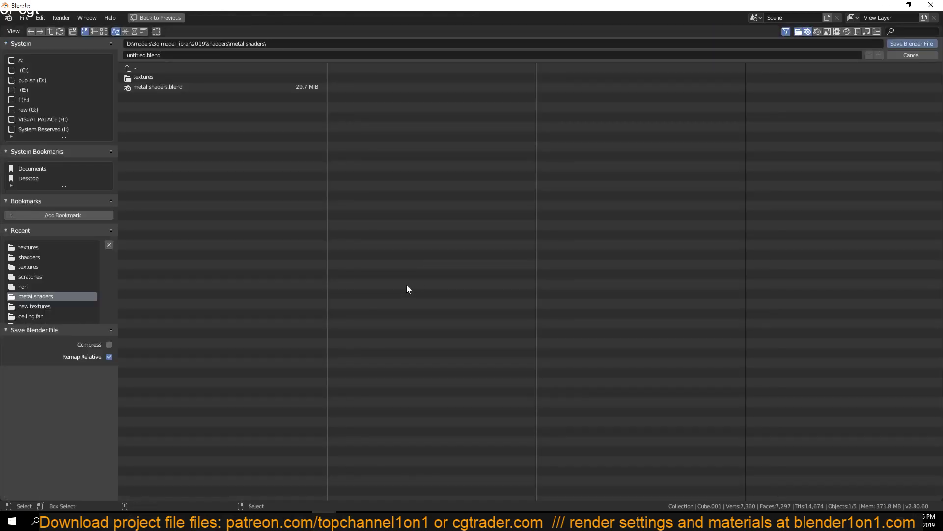
pyautogui.click(907, 56)
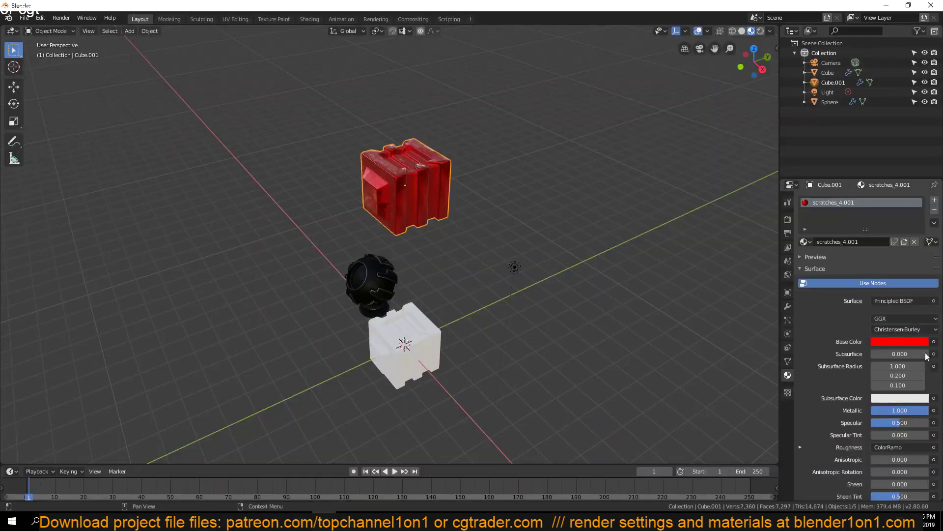